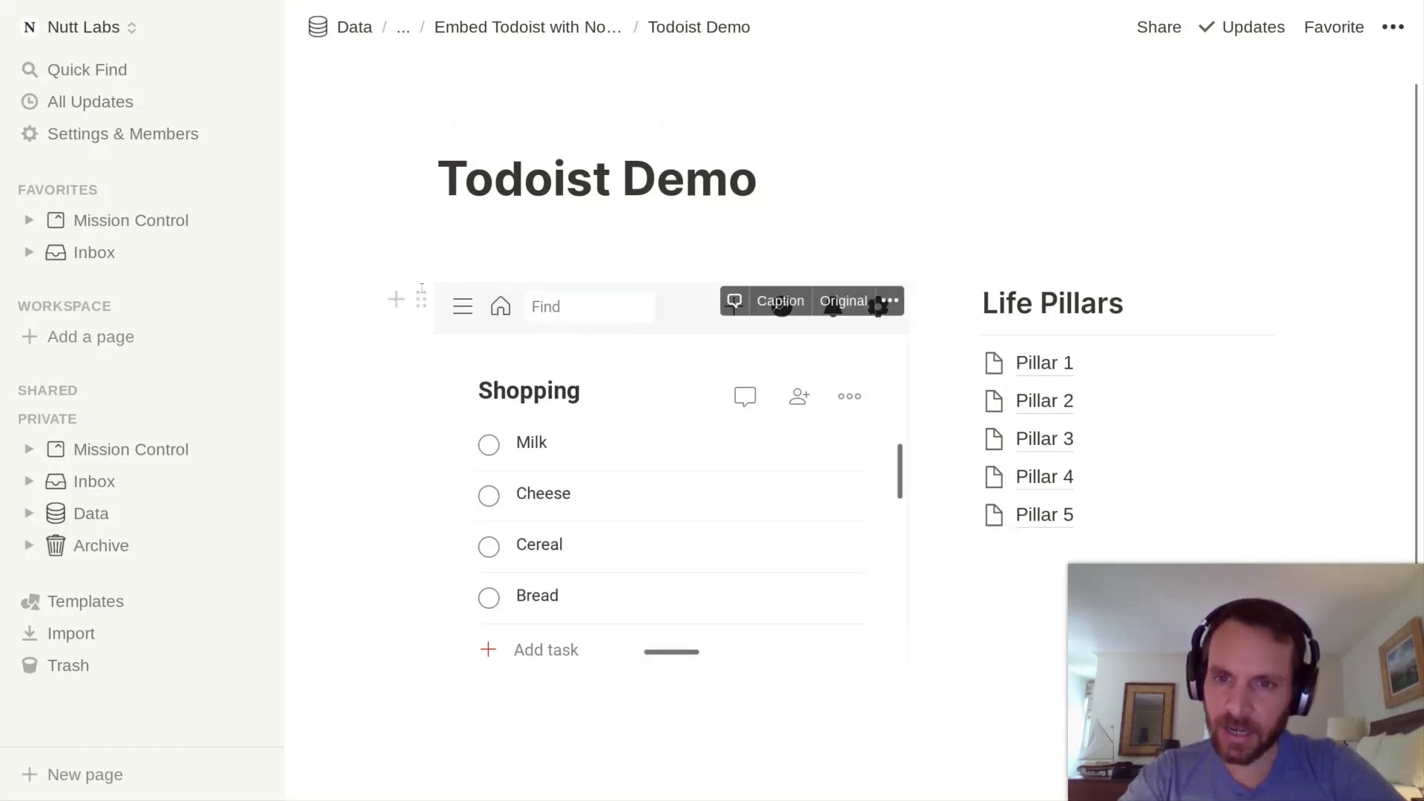
# Delete the Shopping list embed and start a new block under the page title
pyautogui.click(417, 301)
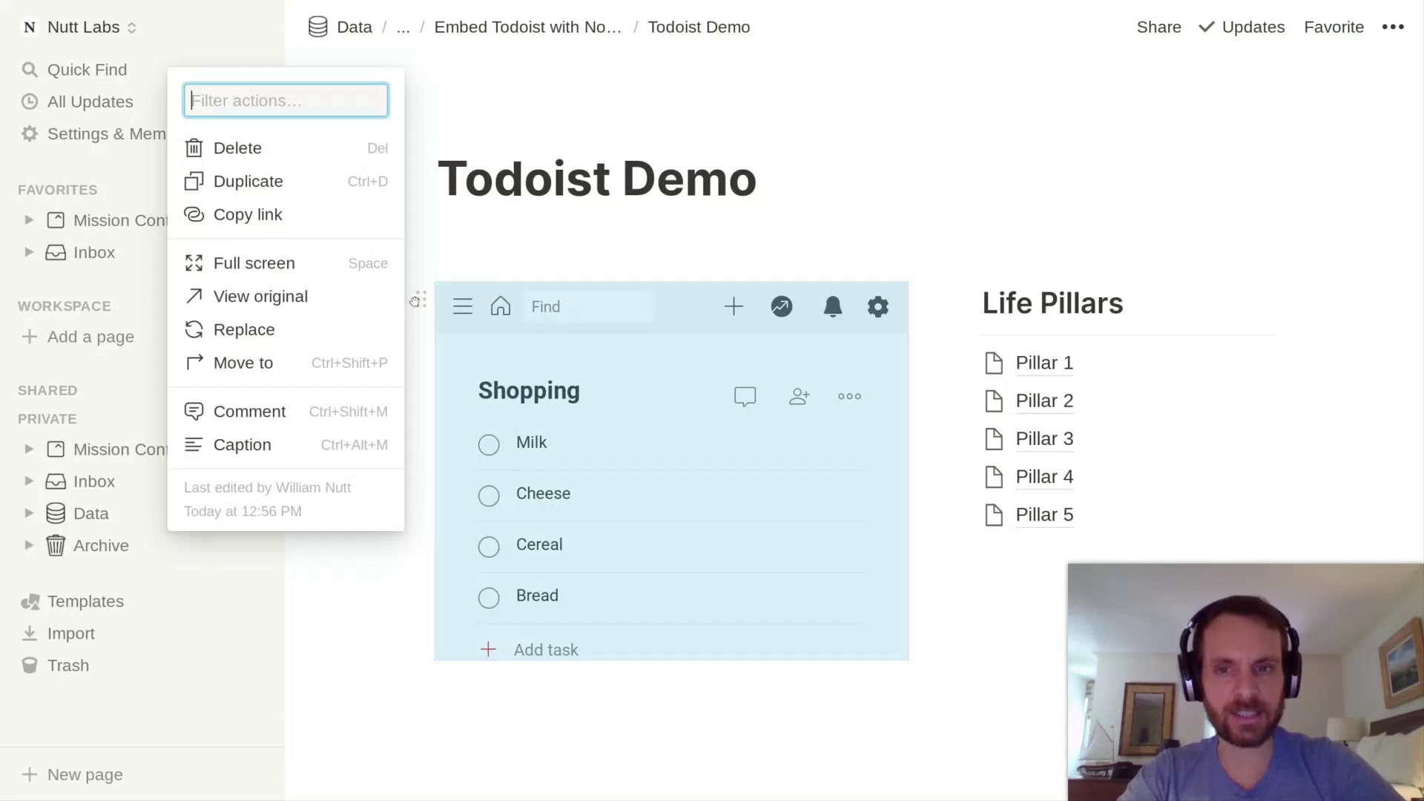
pyautogui.press('Delete')
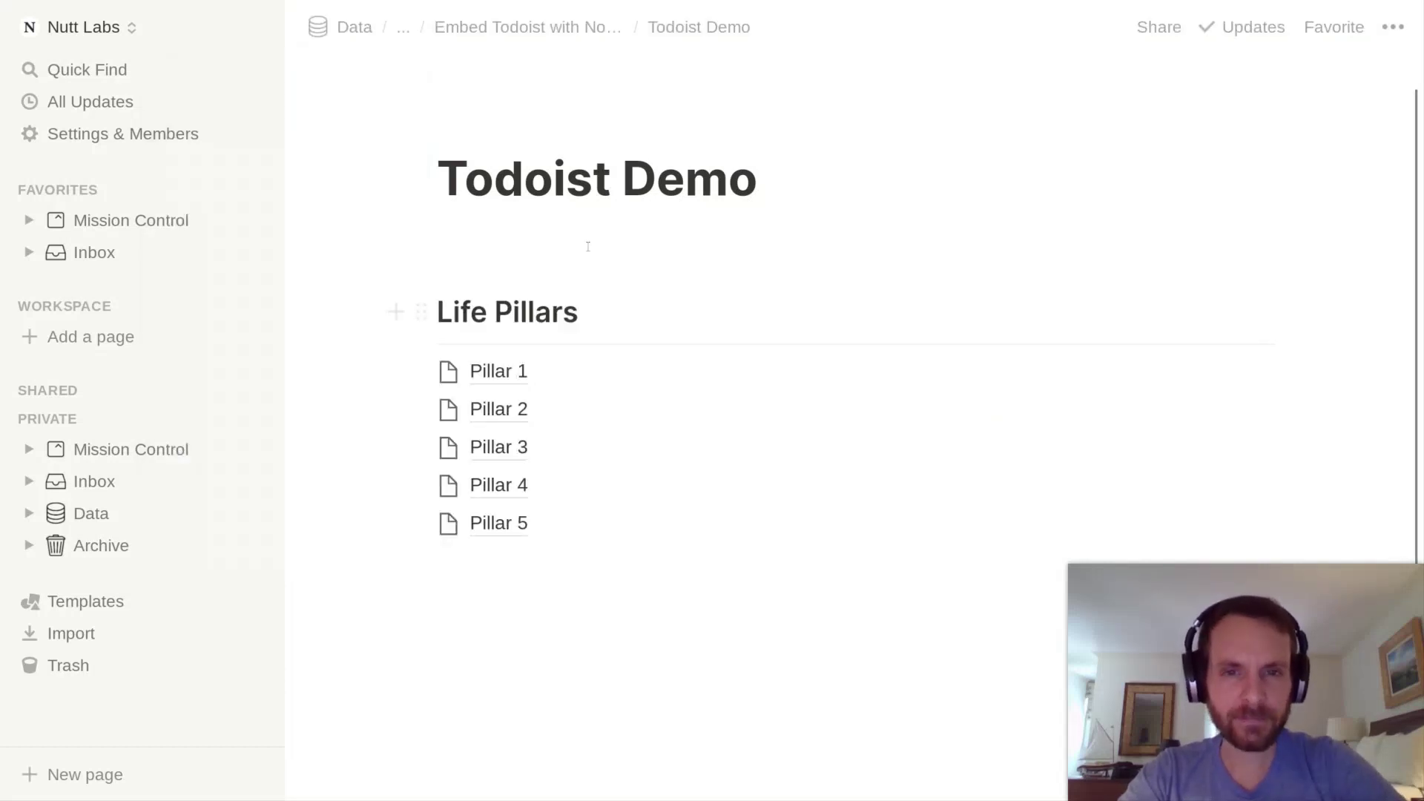
pyautogui.click(769, 179)
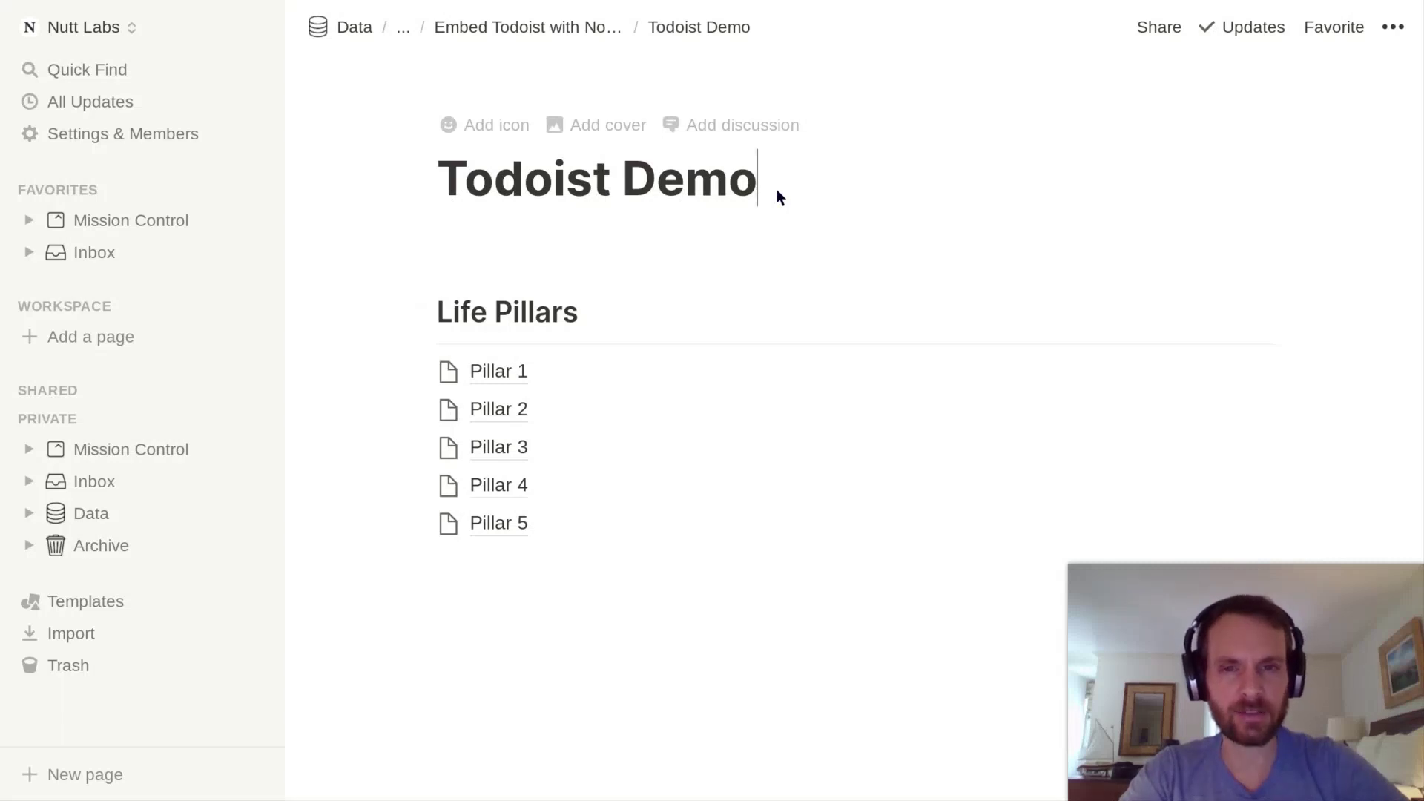
pyautogui.press('Return')
pyautogui.press('Return')
pyautogui.write('/')
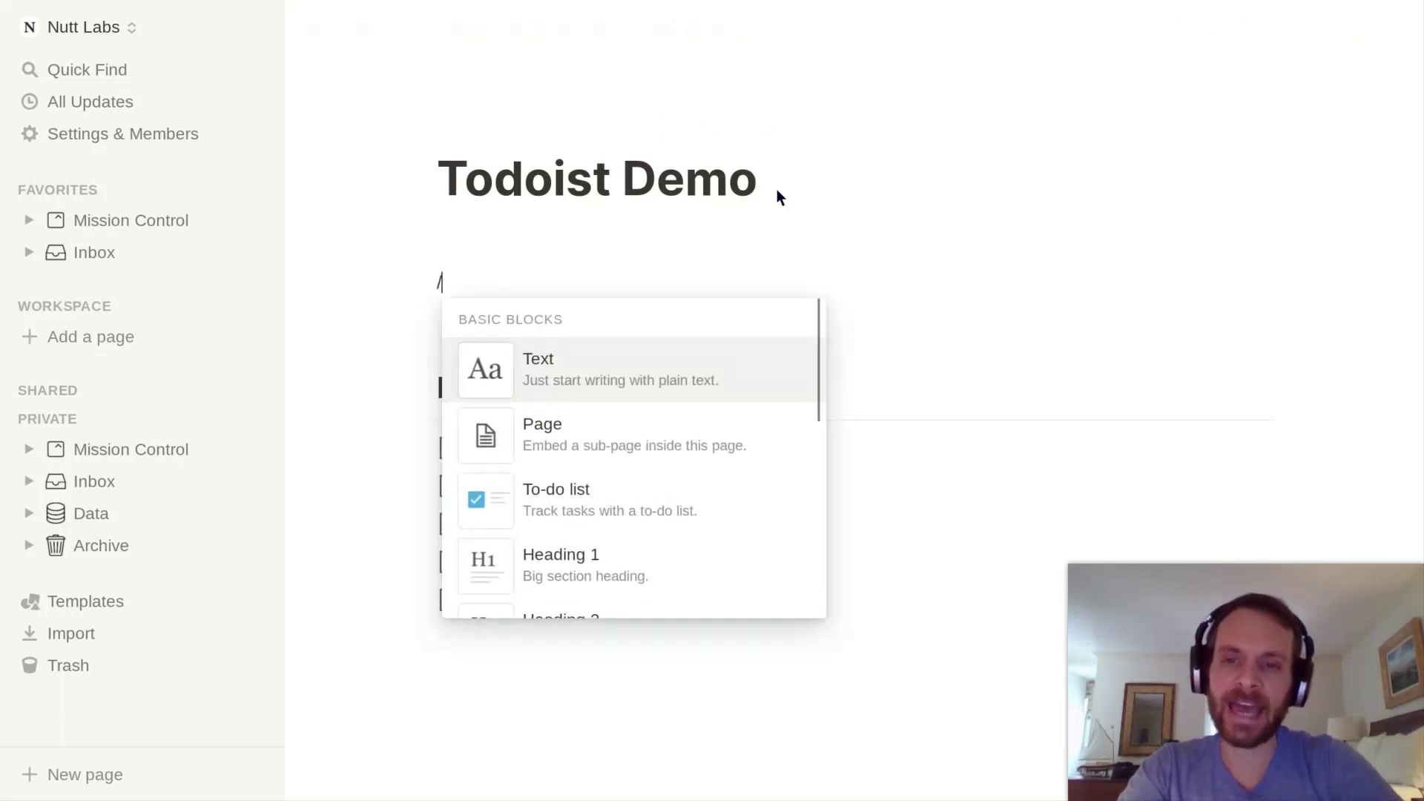
pyautogui.write('eme')
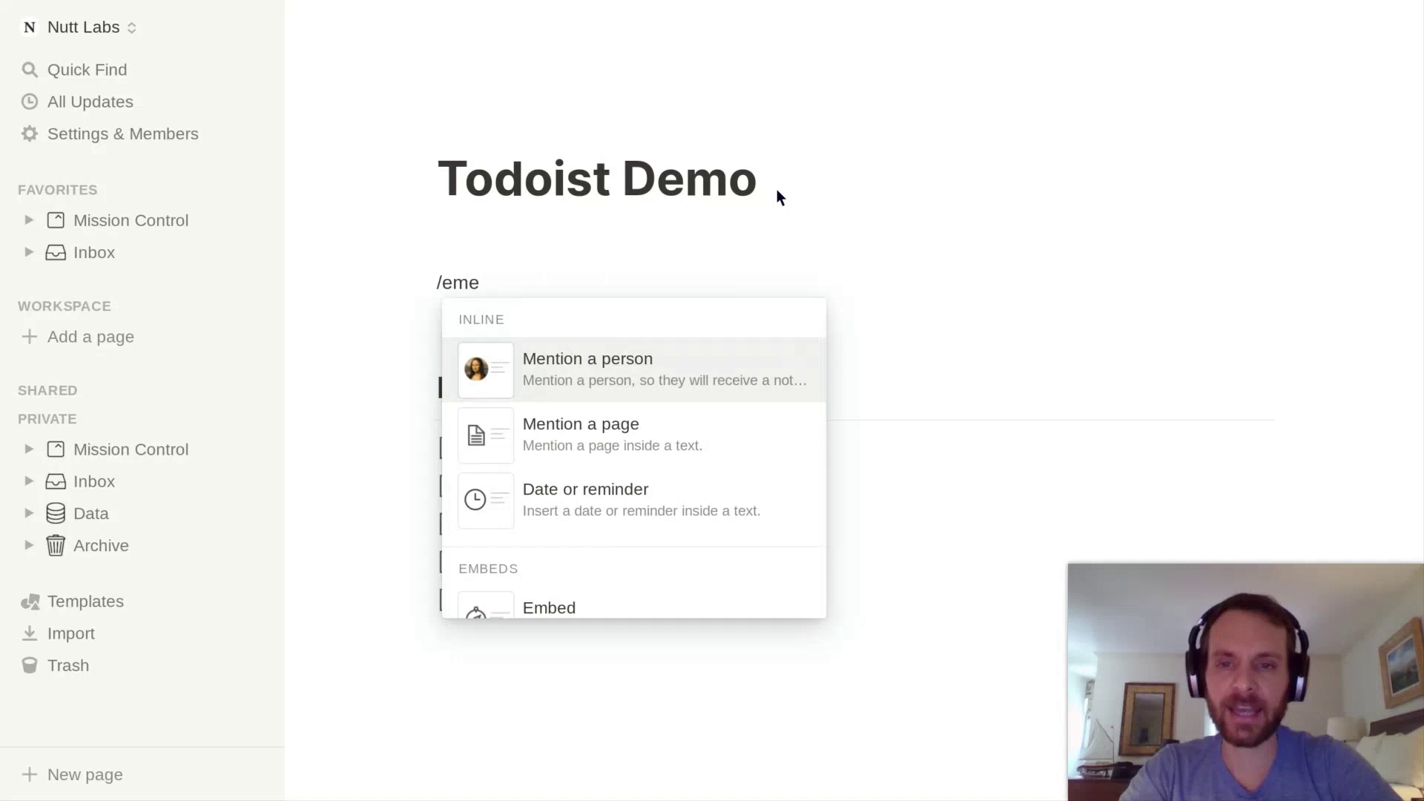
pyautogui.press('BackSpace')
pyautogui.write('be')
pyautogui.press('Return')
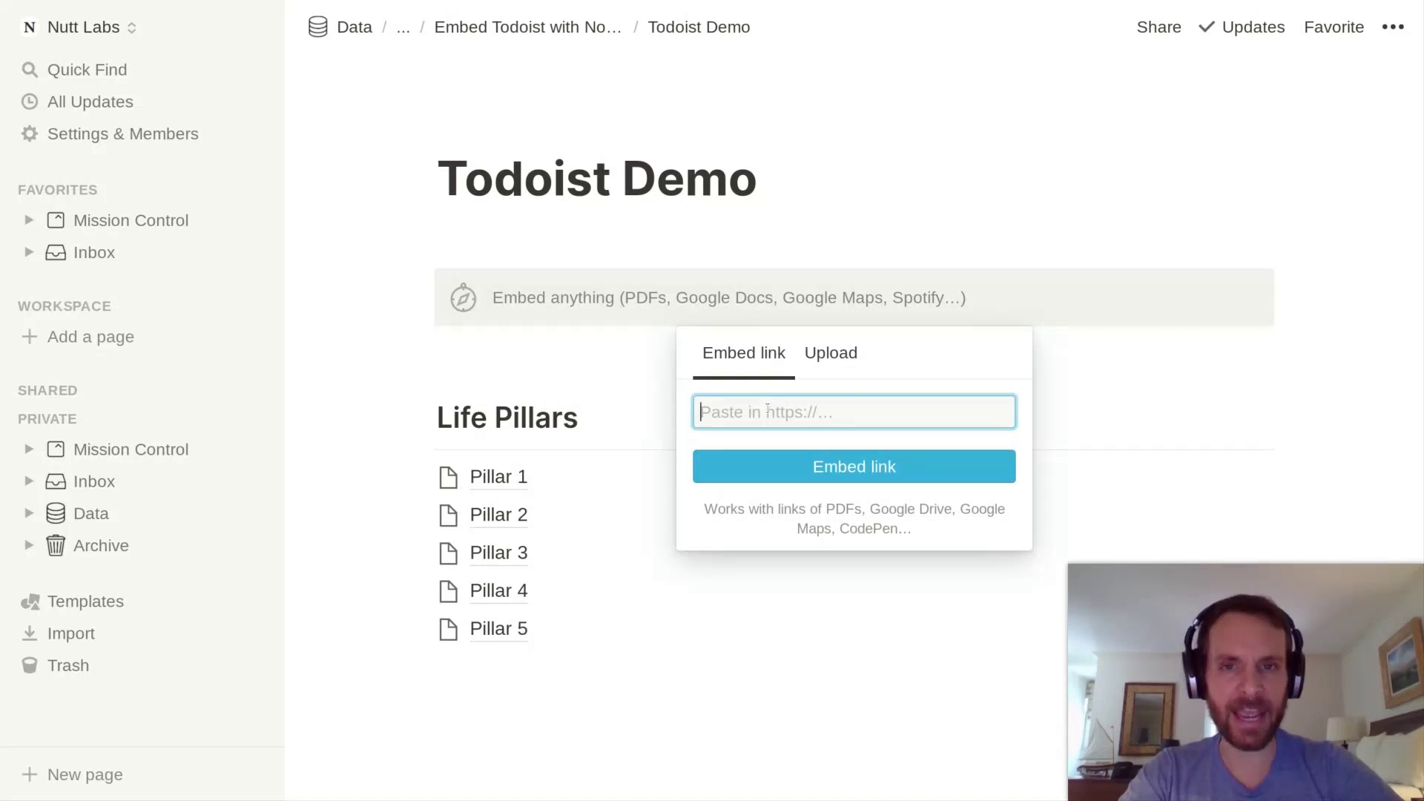
pyautogui.click(706, 1)
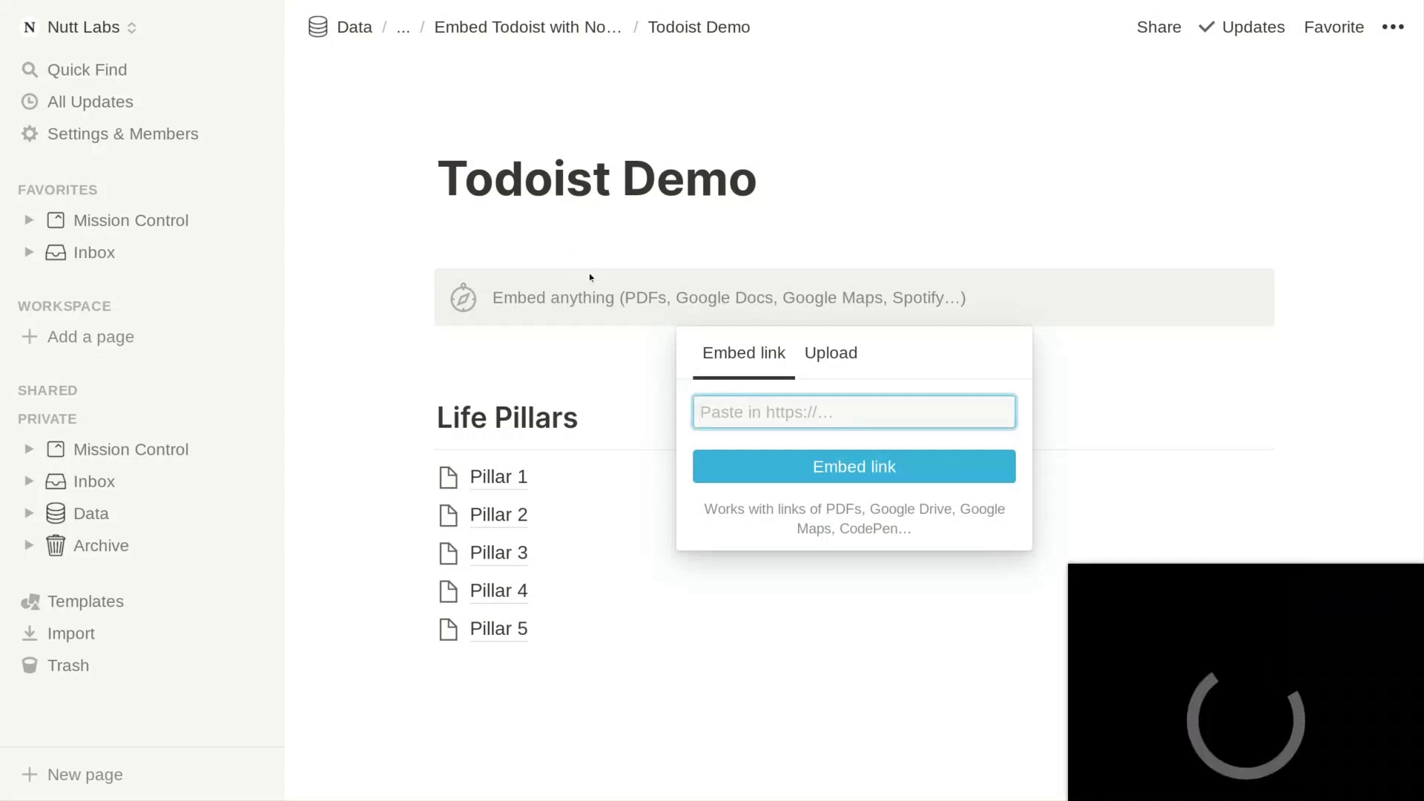
pyautogui.write('https://todoist.com/users/showLogin')
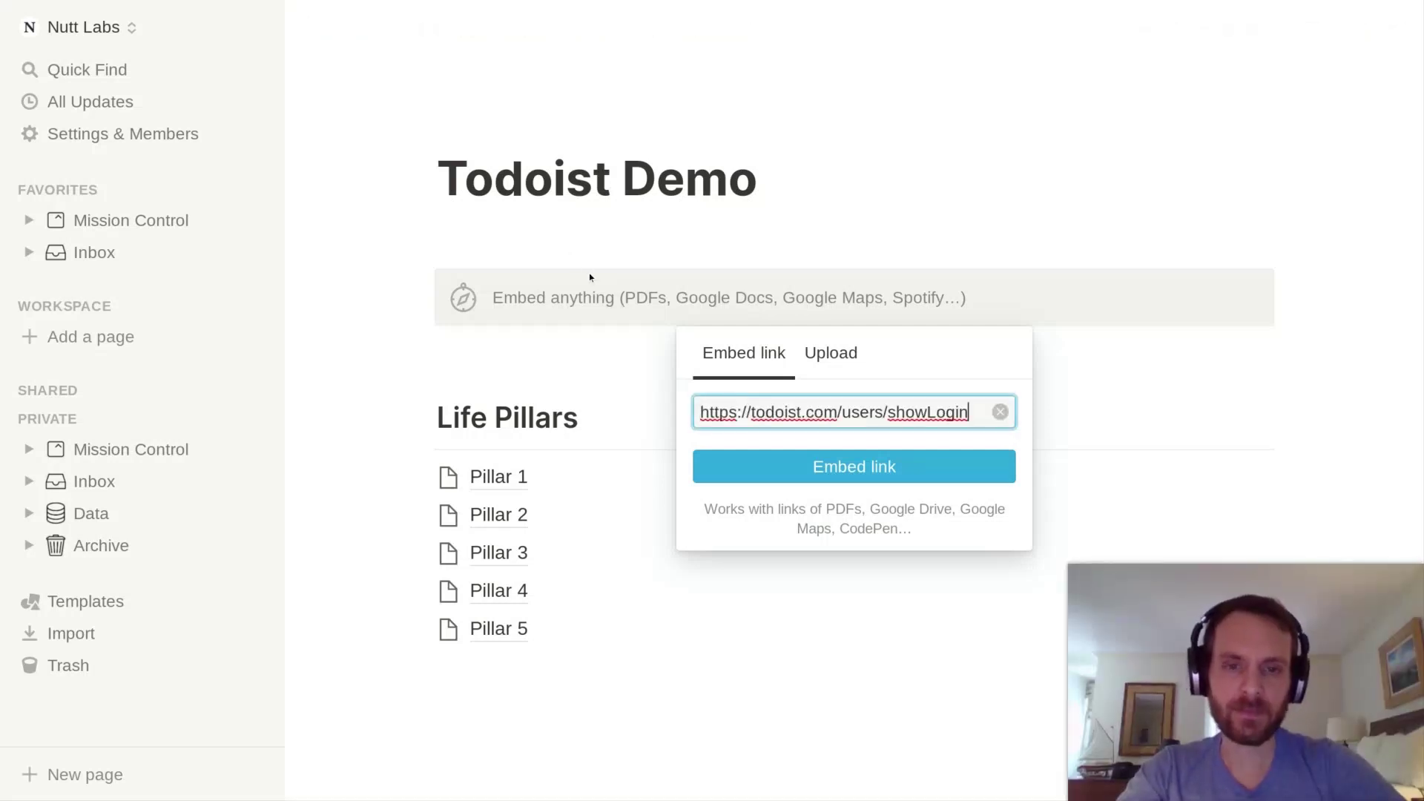
# Embed the Todoist login page and sign in with the saved credentials to reach Today
pyautogui.click(881, 470)
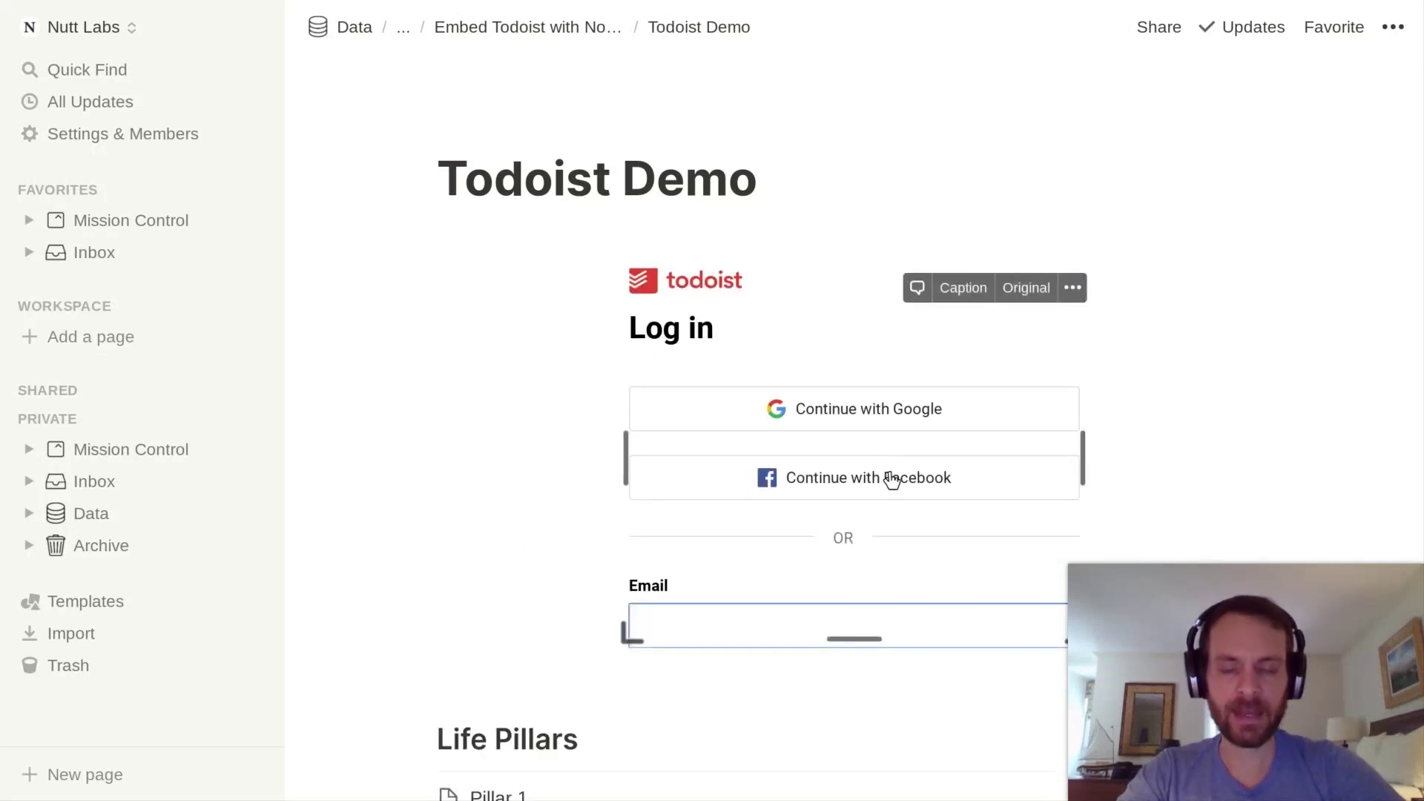
pyautogui.scroll(-3, 890, 479)
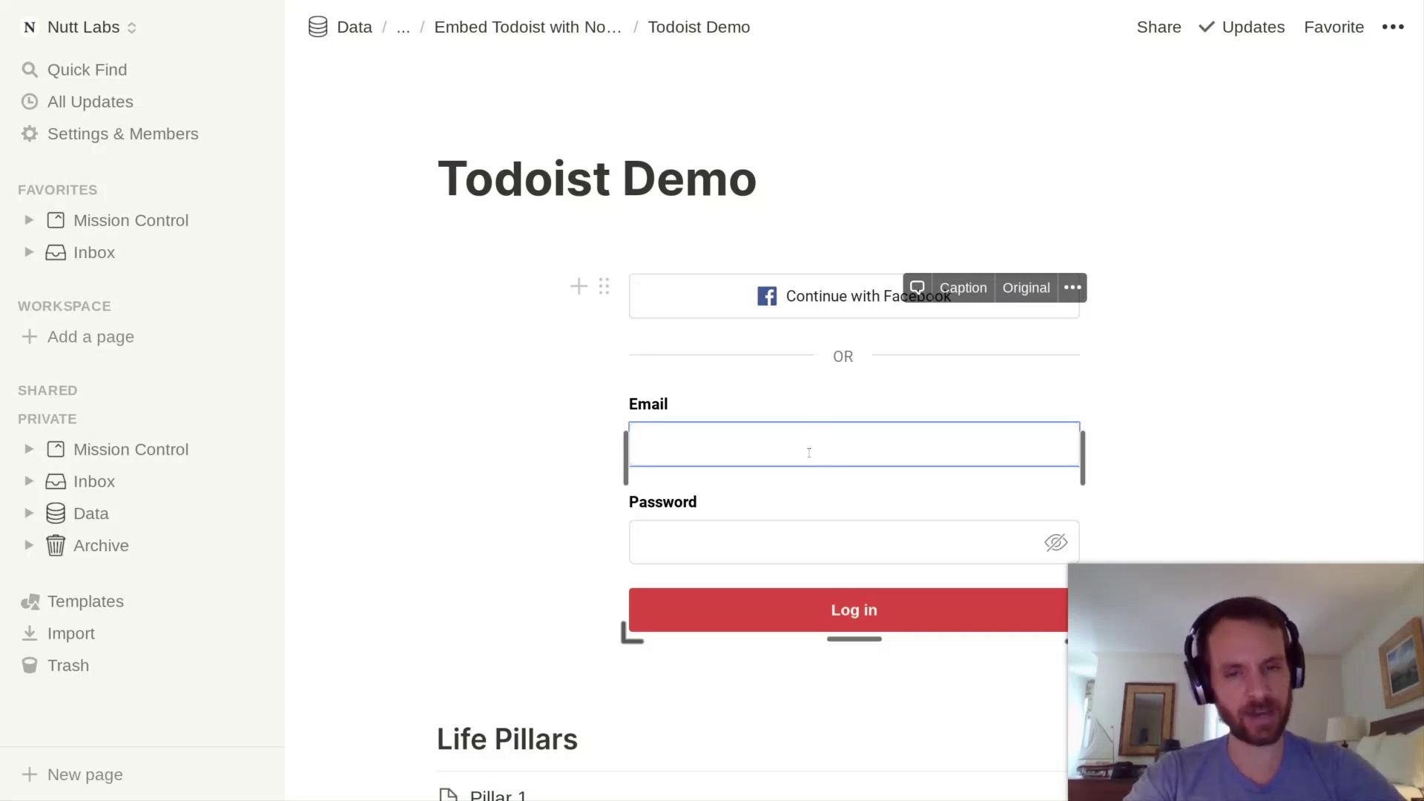
pyautogui.press('super+backslash')
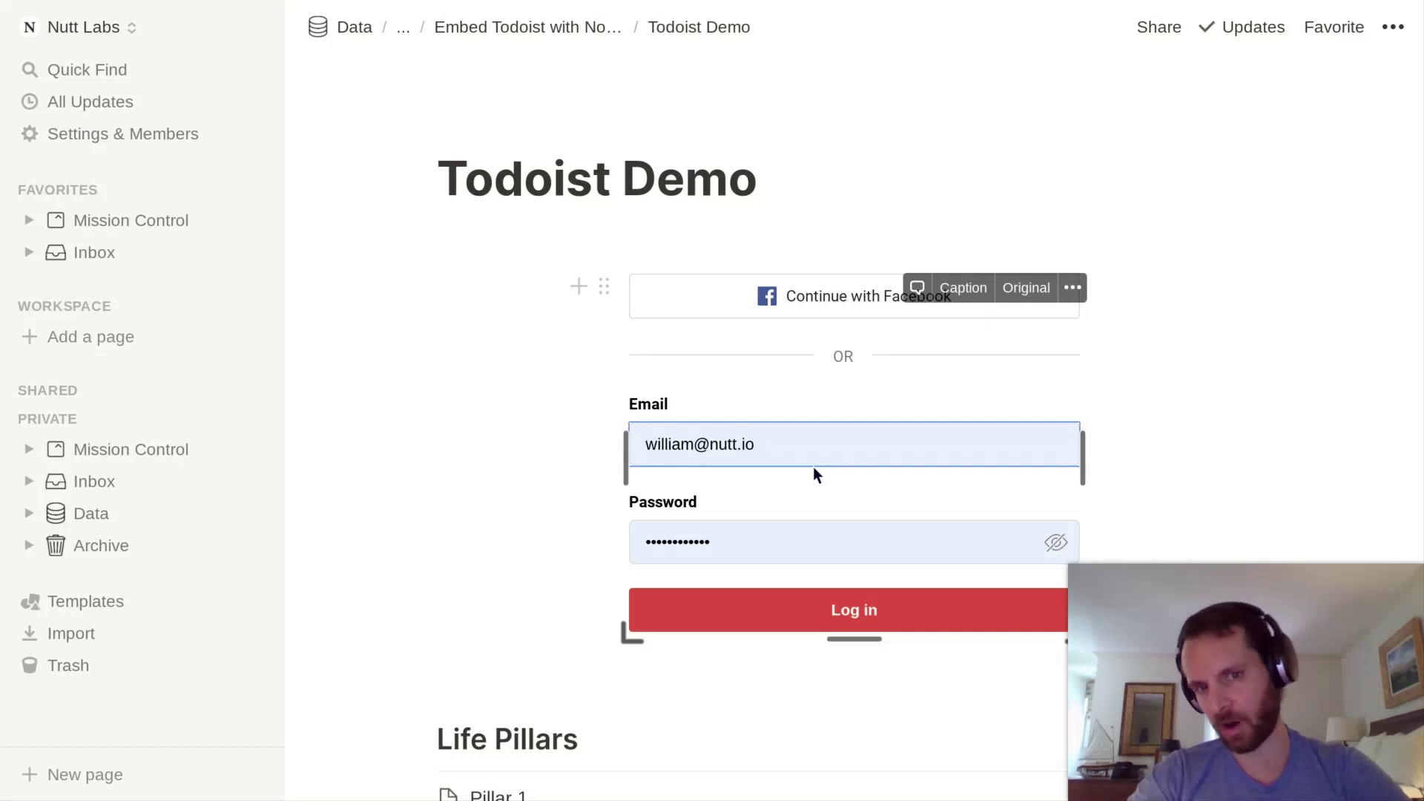
pyautogui.press('super+Right')
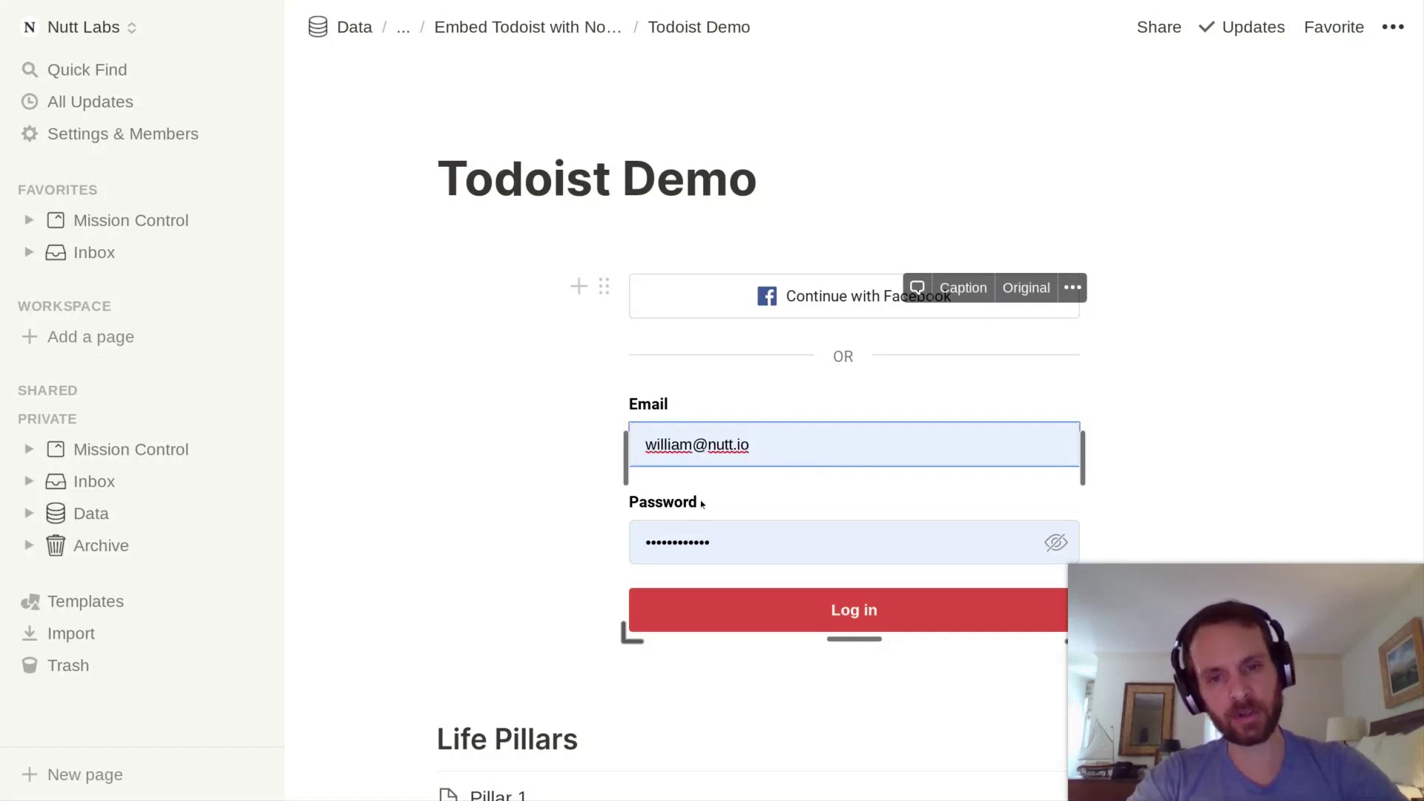
pyautogui.click(720, 612)
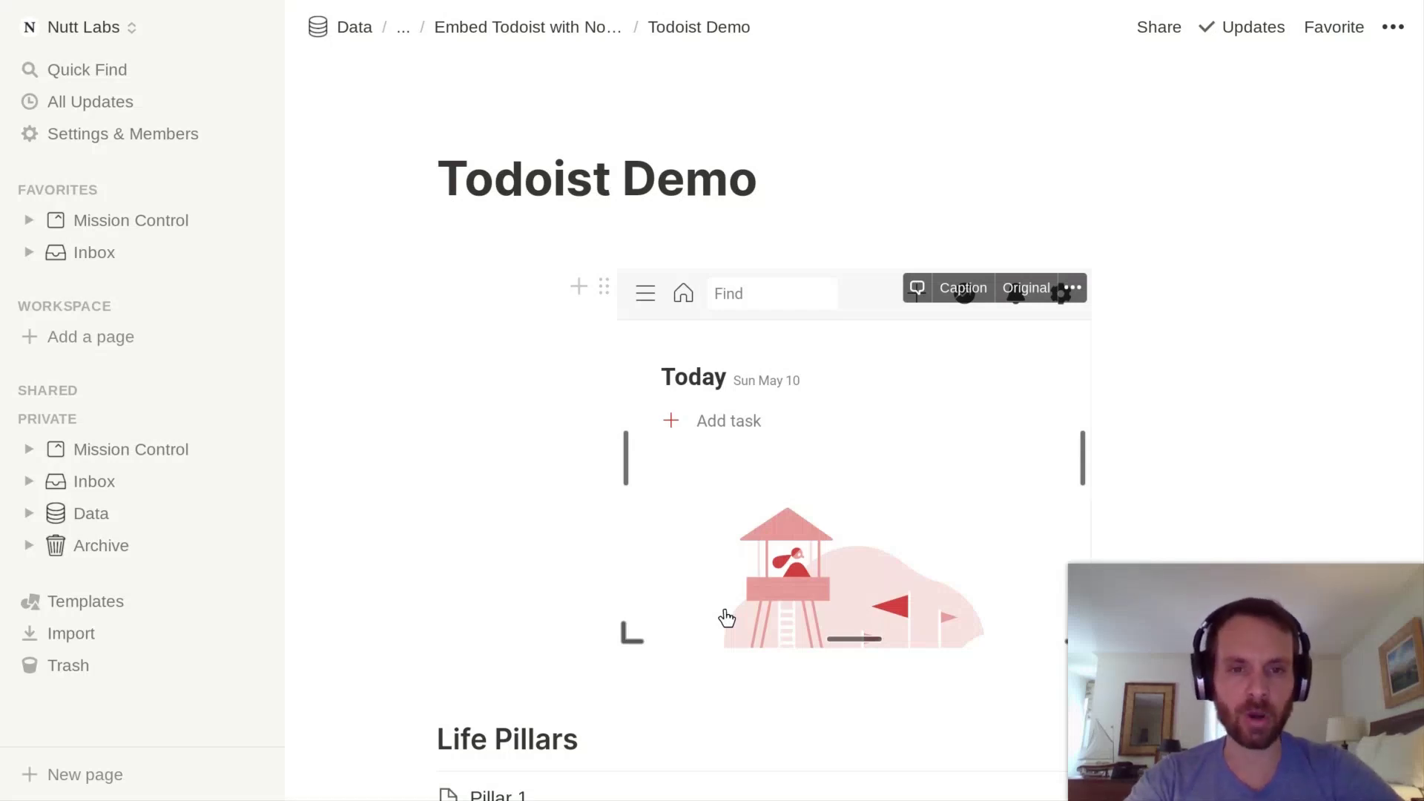
pyautogui.click(1073, 289)
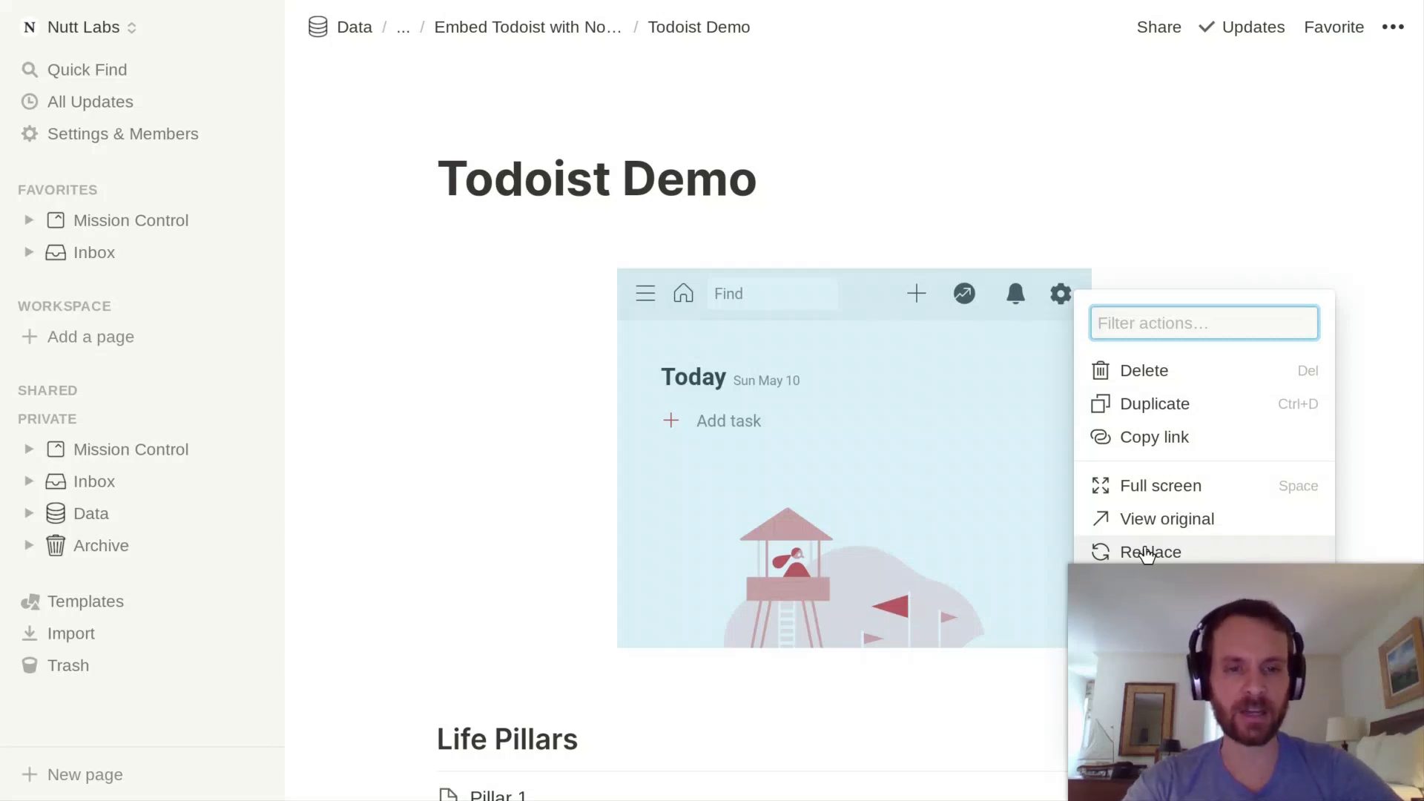
pyautogui.click(1213, 550)
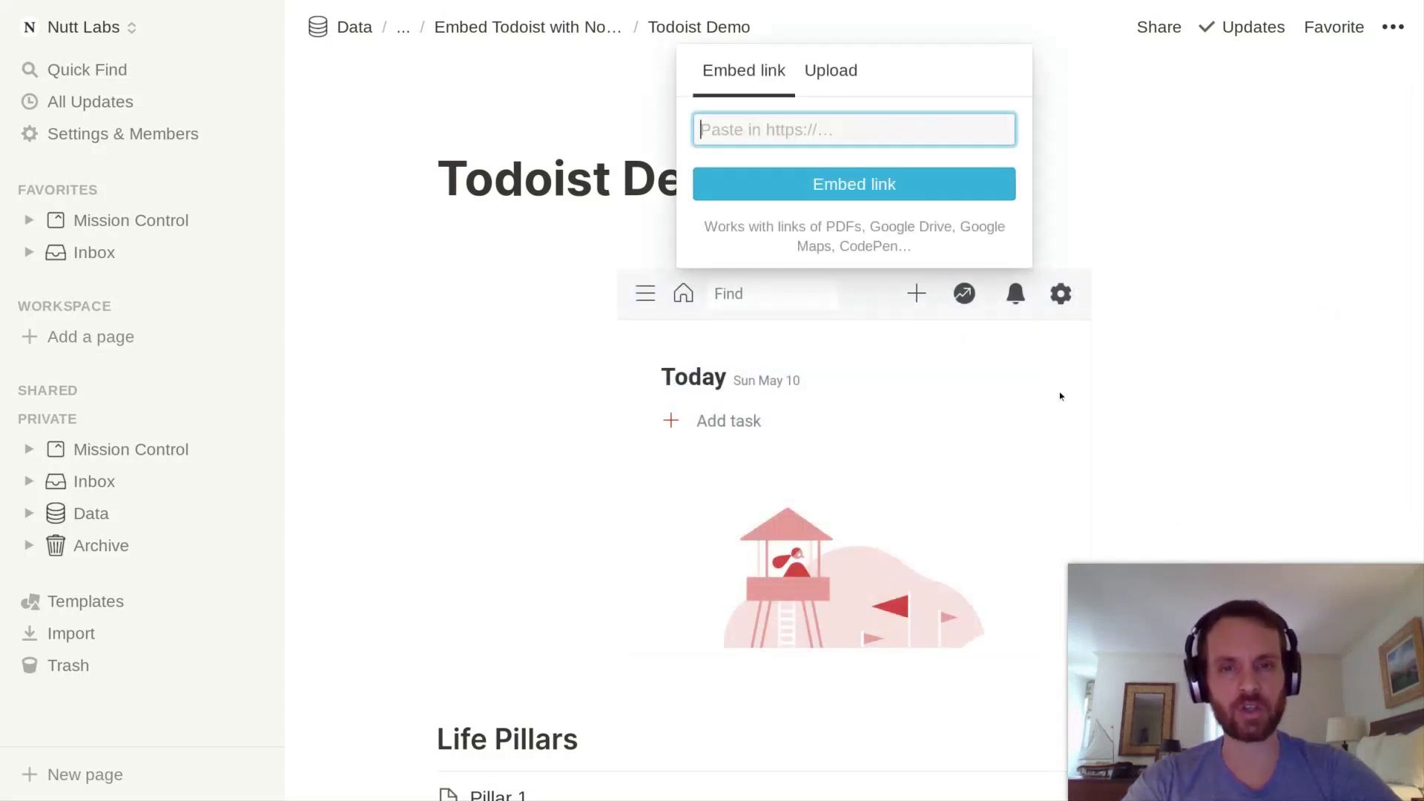
pyautogui.write('https://todoist.com/users/showLogin')
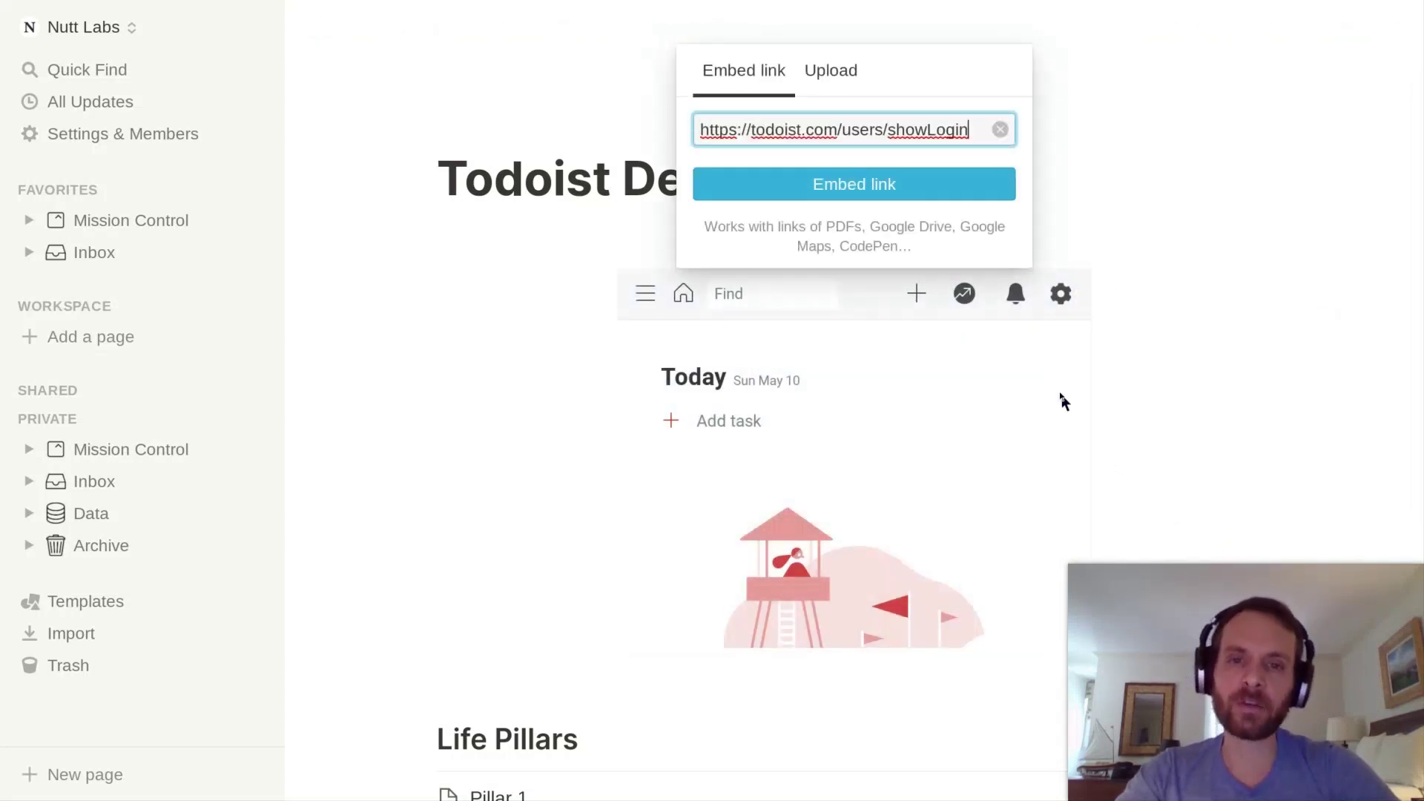
pyautogui.click(836, 126)
pyautogui.moveTo(835, 118); pyautogui.dragTo(977, 120)
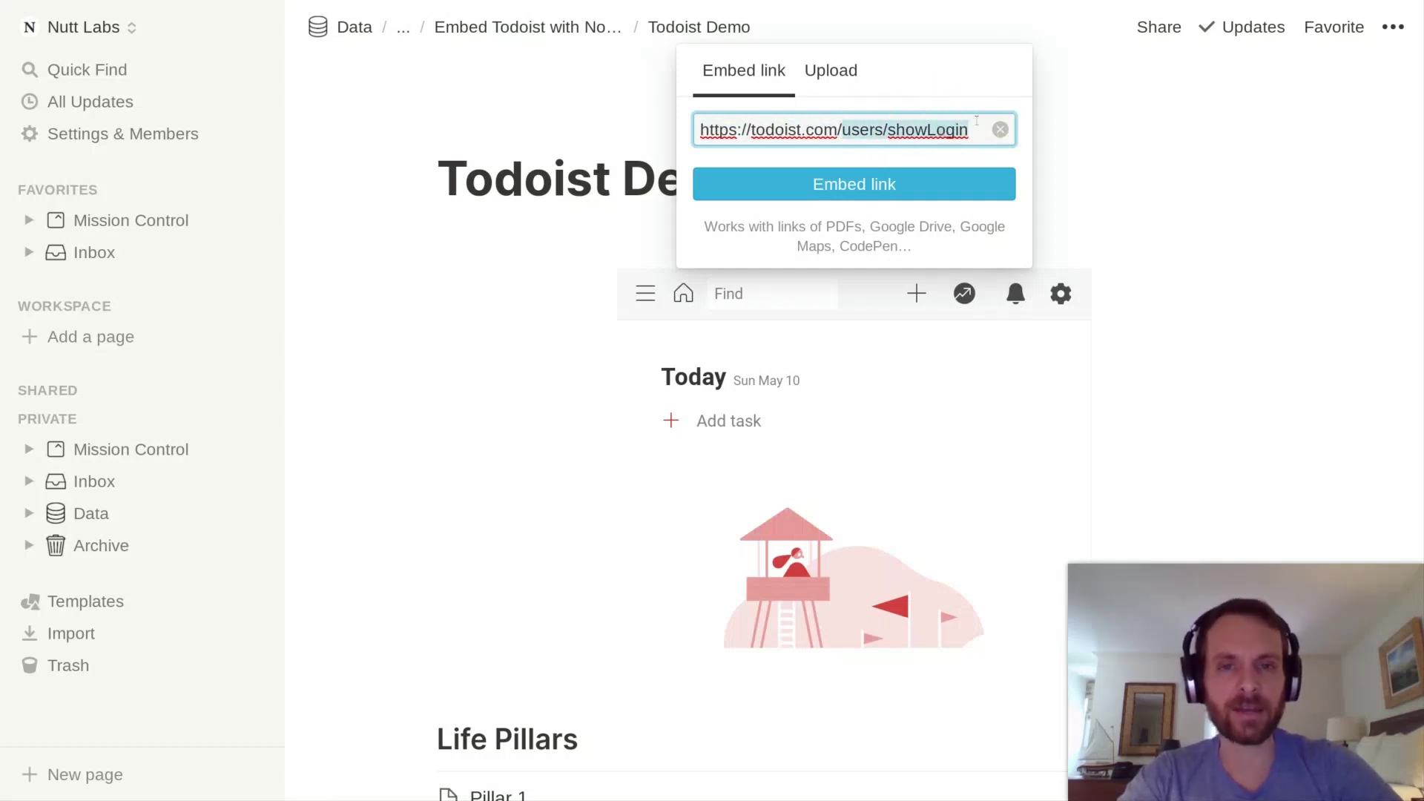
pyautogui.press('BackSpace')
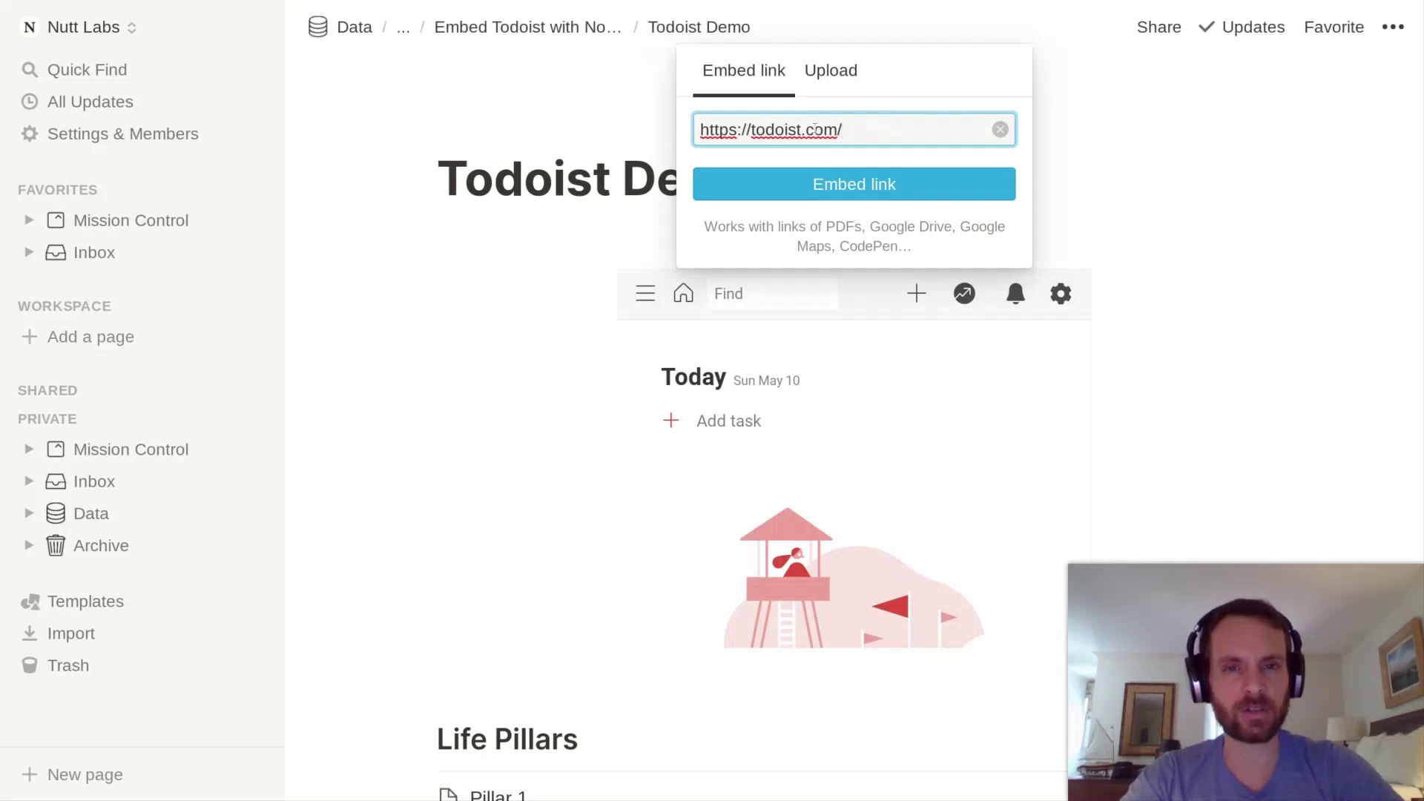
pyautogui.click(840, 186)
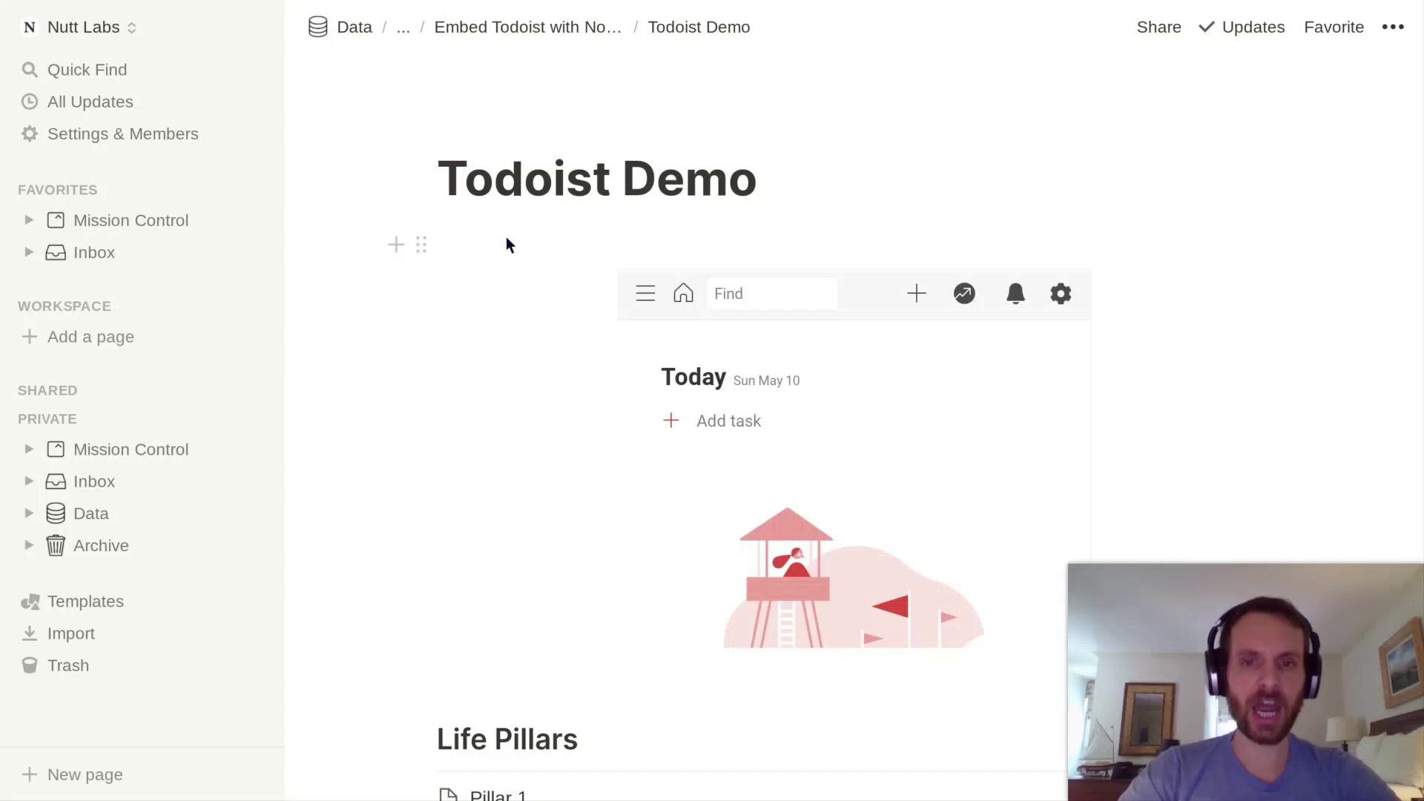
# Open the Shopping project in the embedded Todoist, listing Milk, Cheese, Cereal and Bread
pyautogui.moveTo(625, 274)
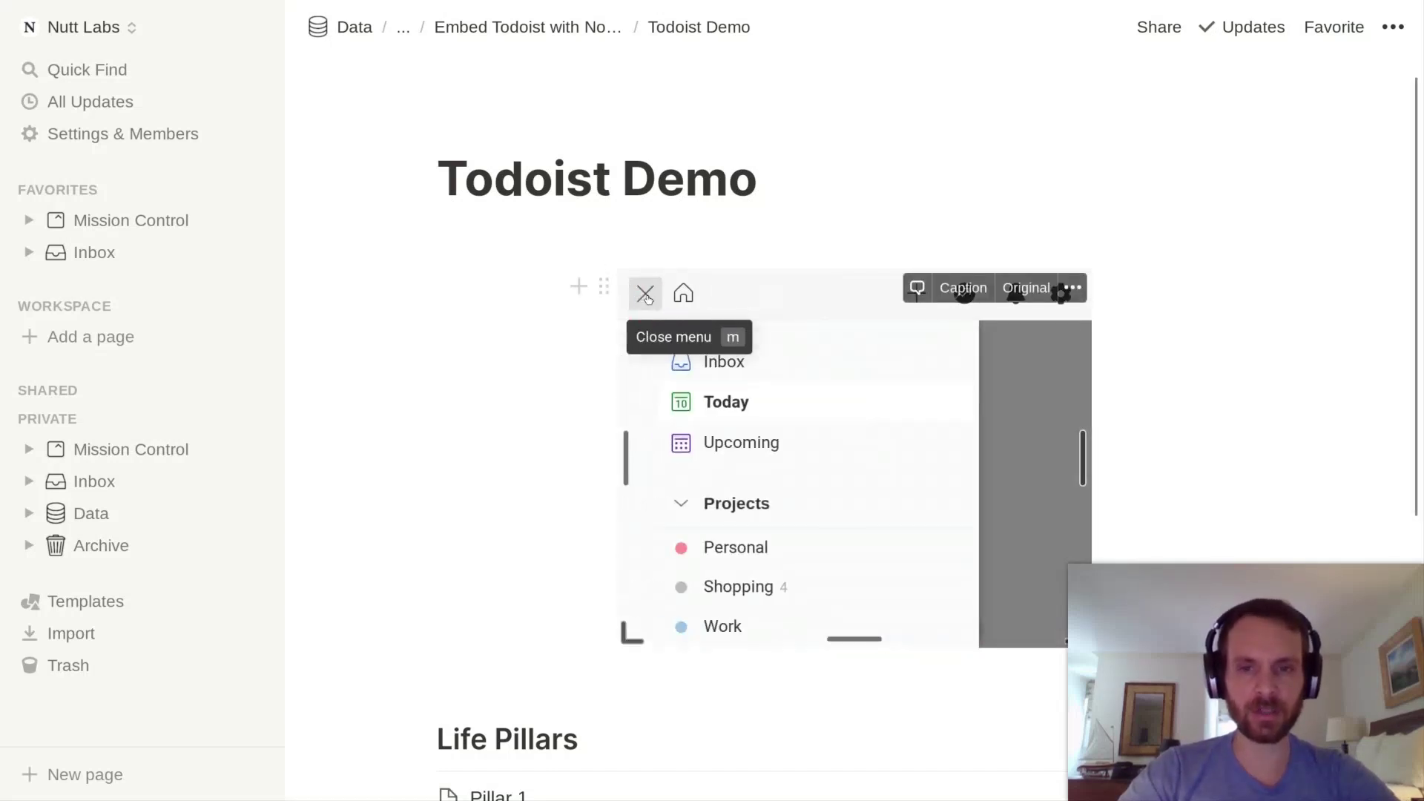
pyautogui.click(727, 586)
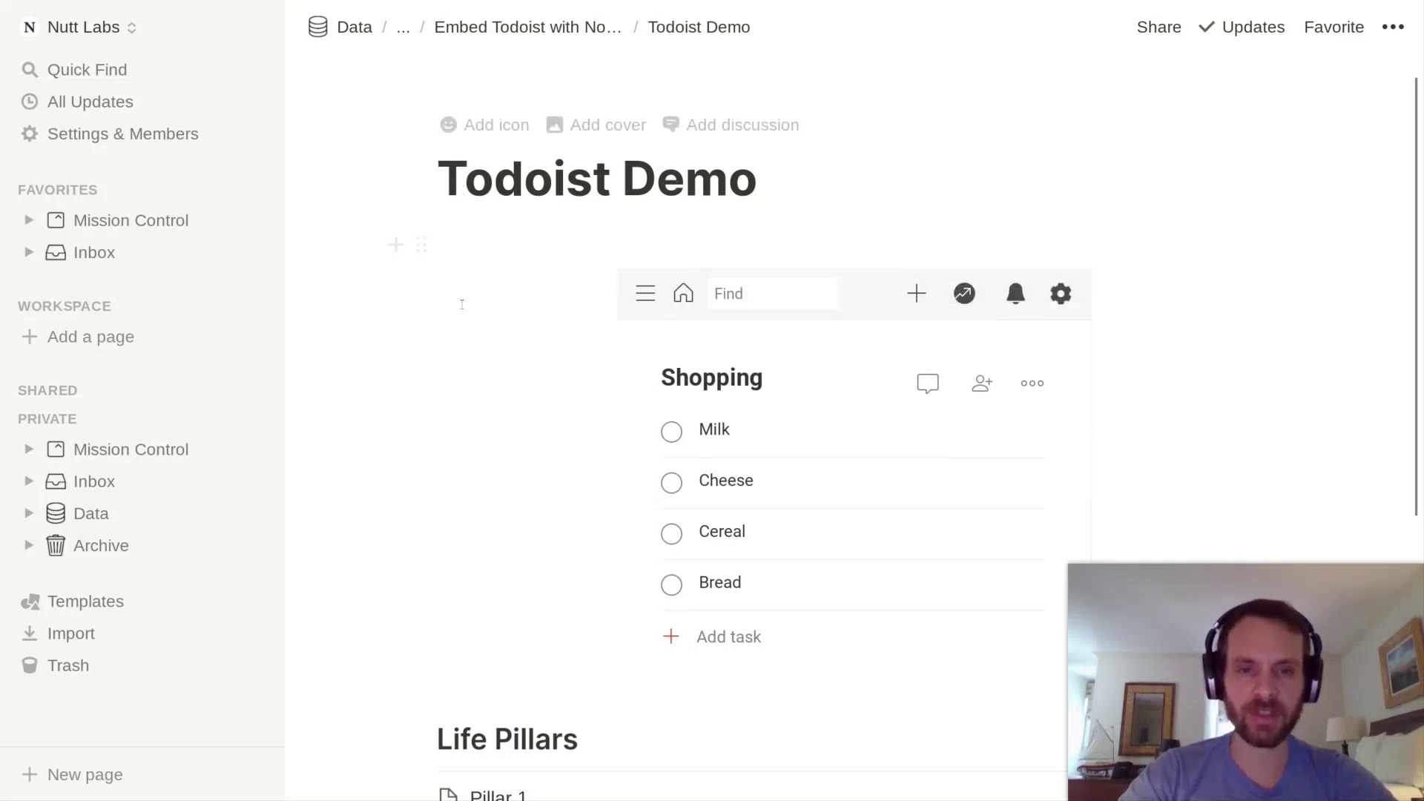
pyautogui.scroll(-3, 472, 385)
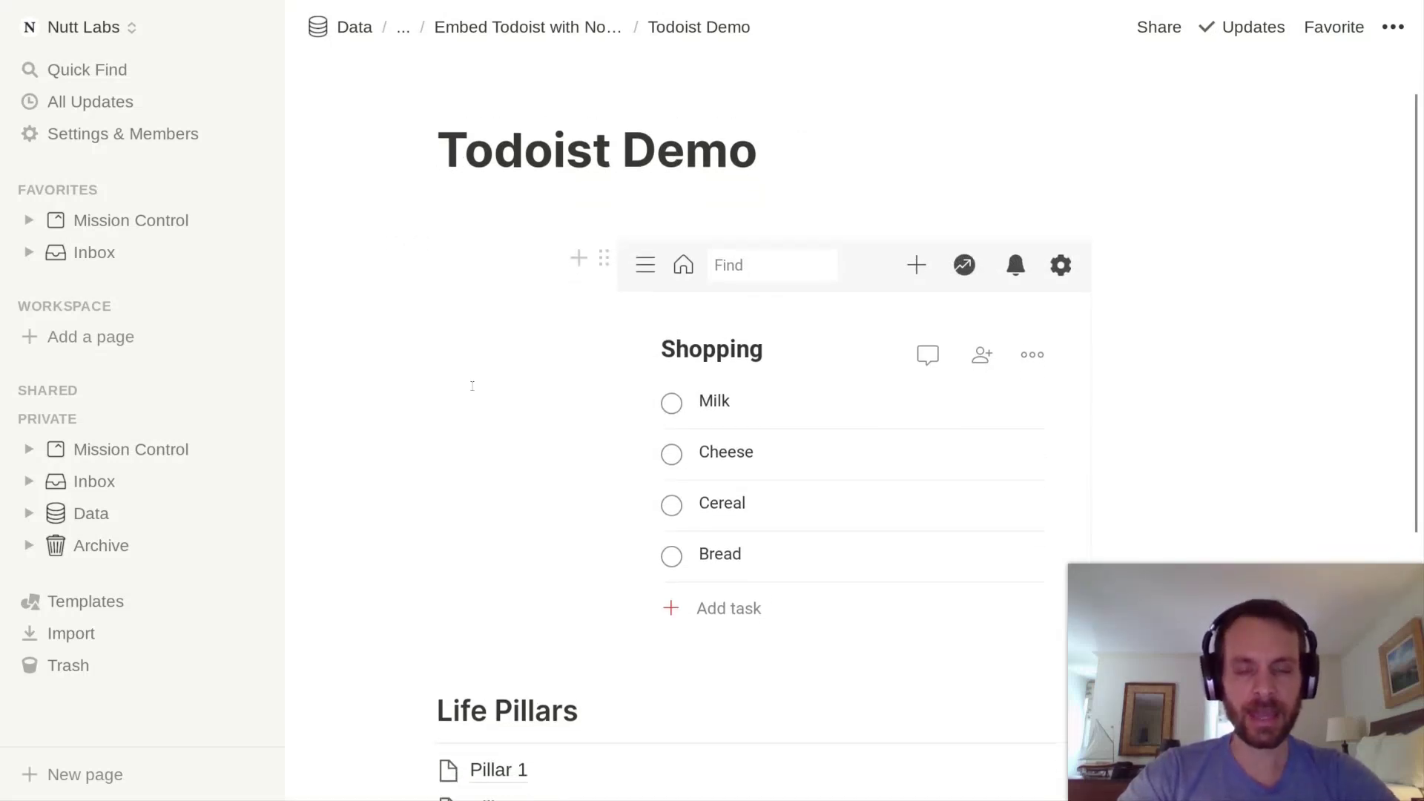
pyautogui.scroll(-2, 479, 404)
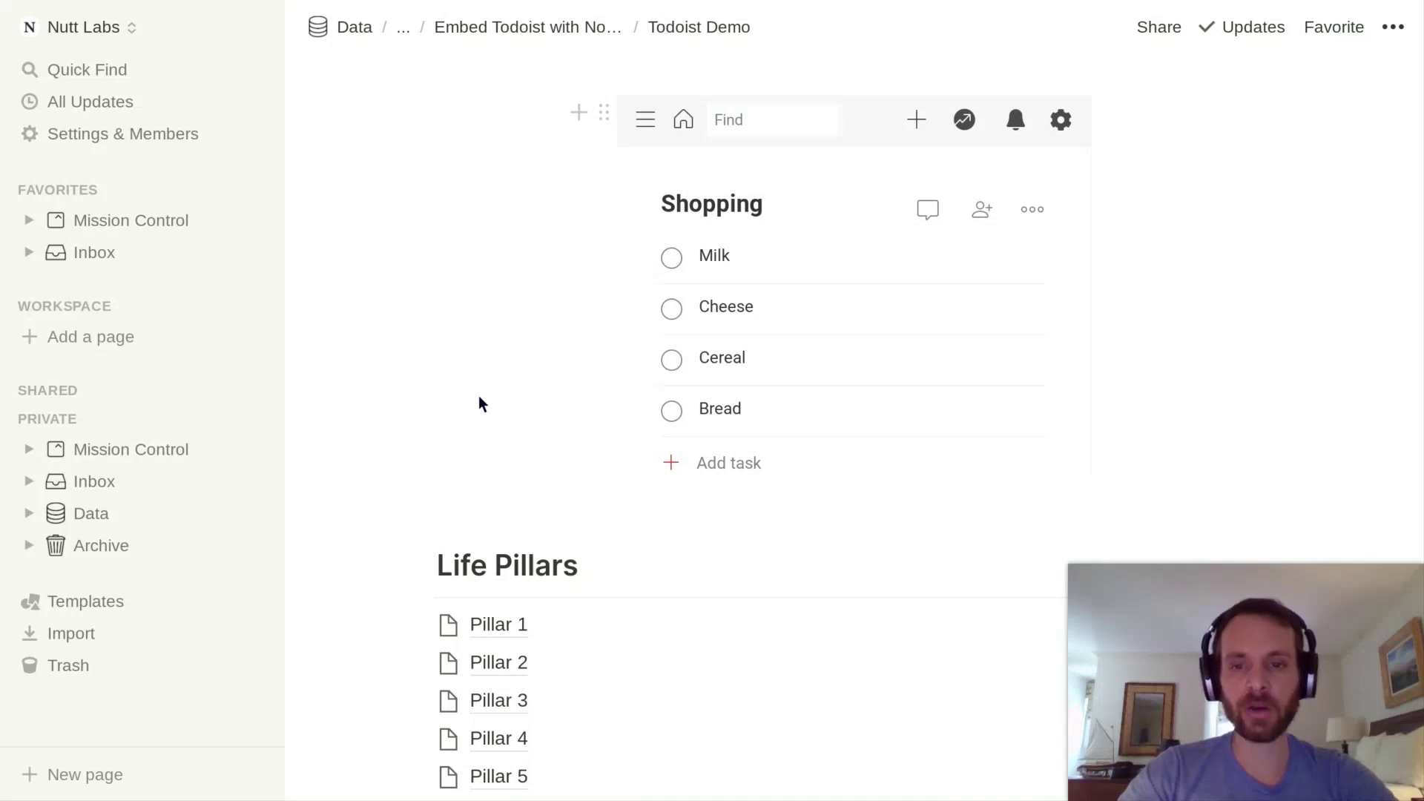
# Select the Life Pillars heading together with its pillar pages
pyautogui.scroll(3, 479, 397)
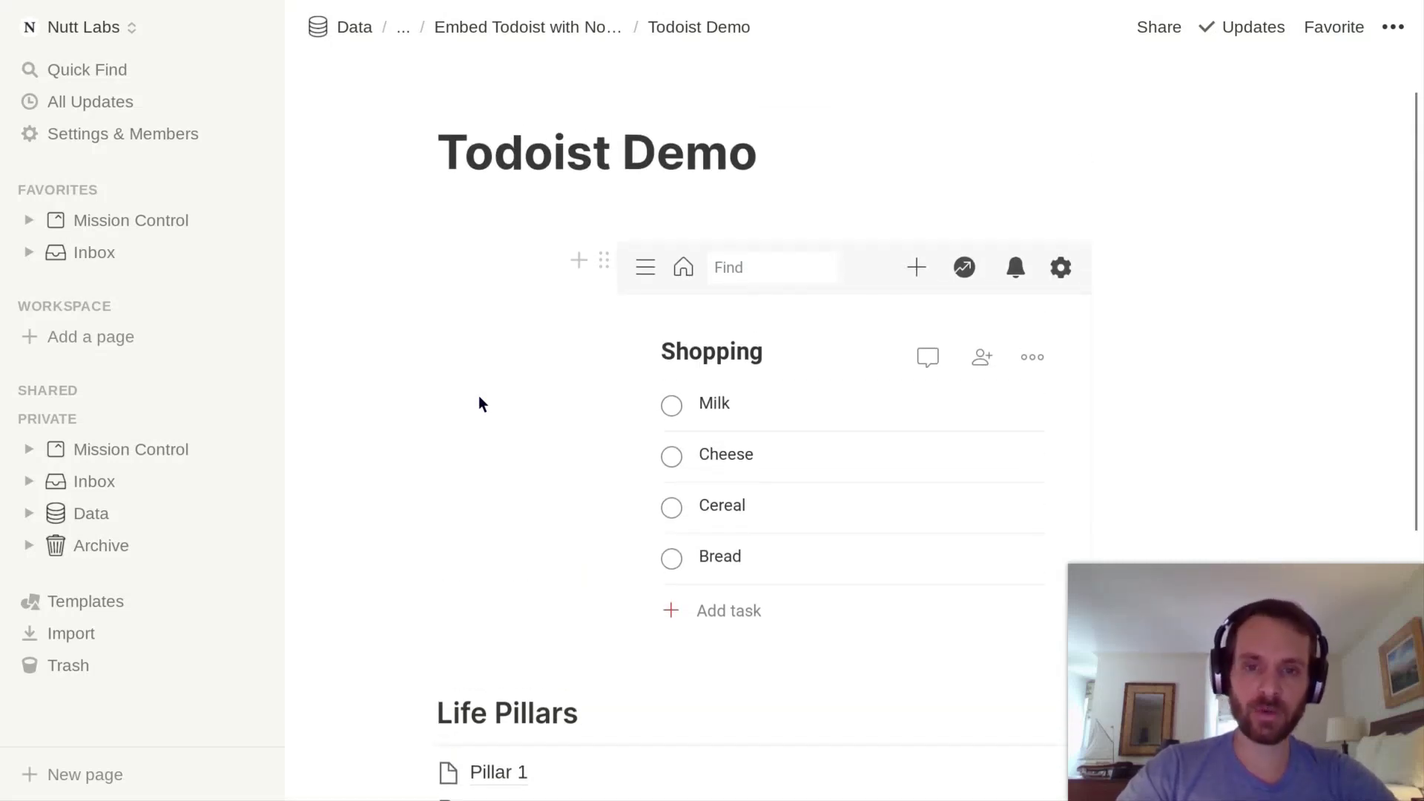
pyautogui.scroll(-2, 479, 398)
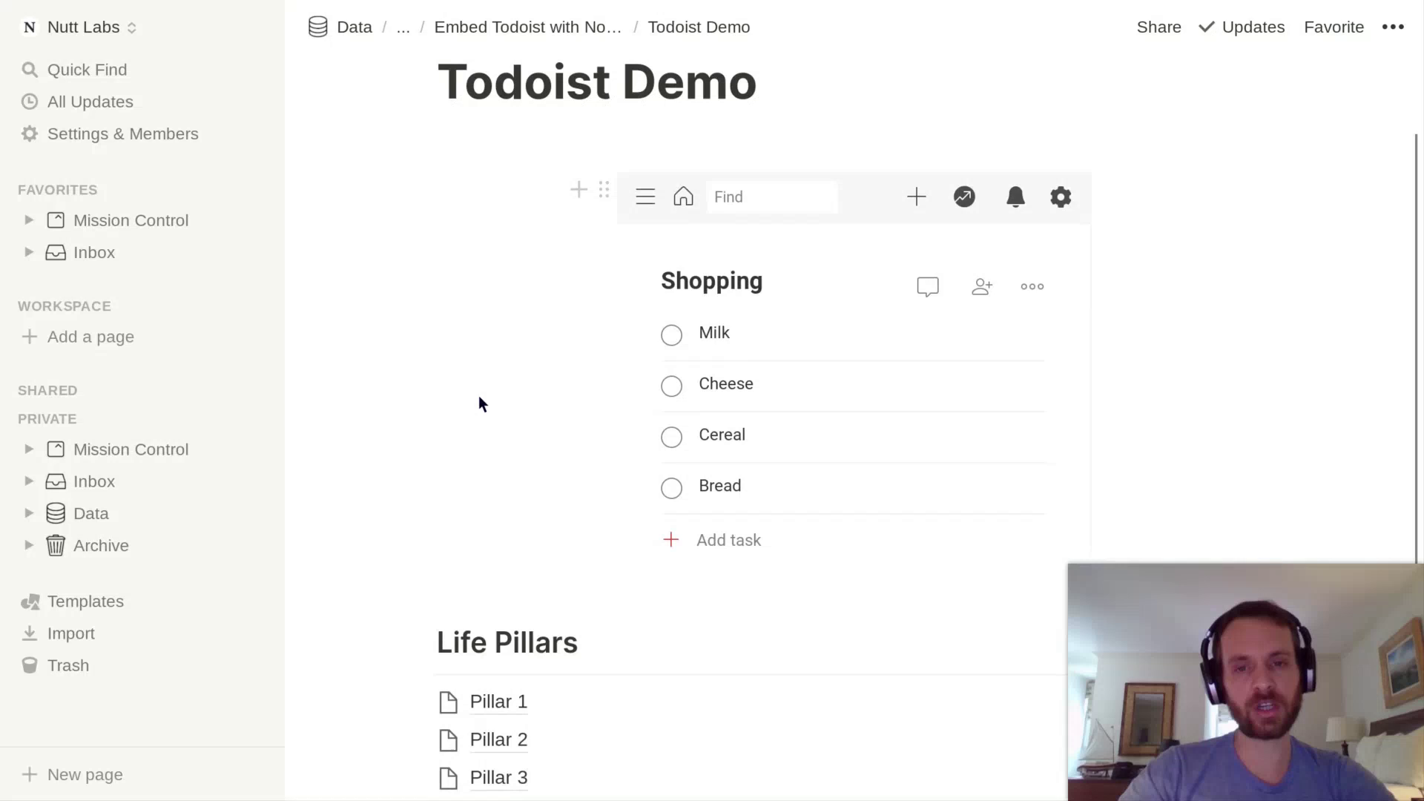
pyautogui.scroll(-2, 478, 402)
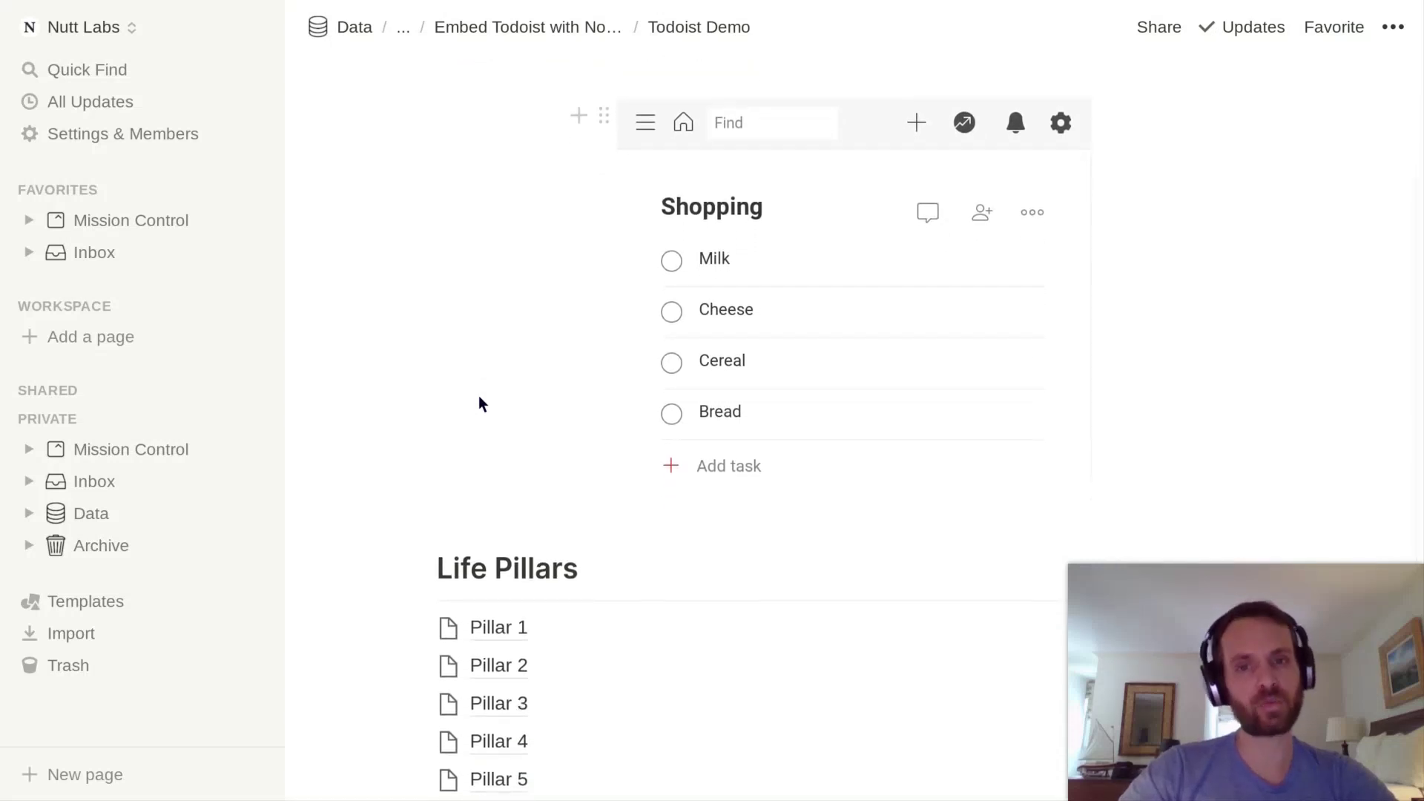
pyautogui.scroll(-1, 479, 404)
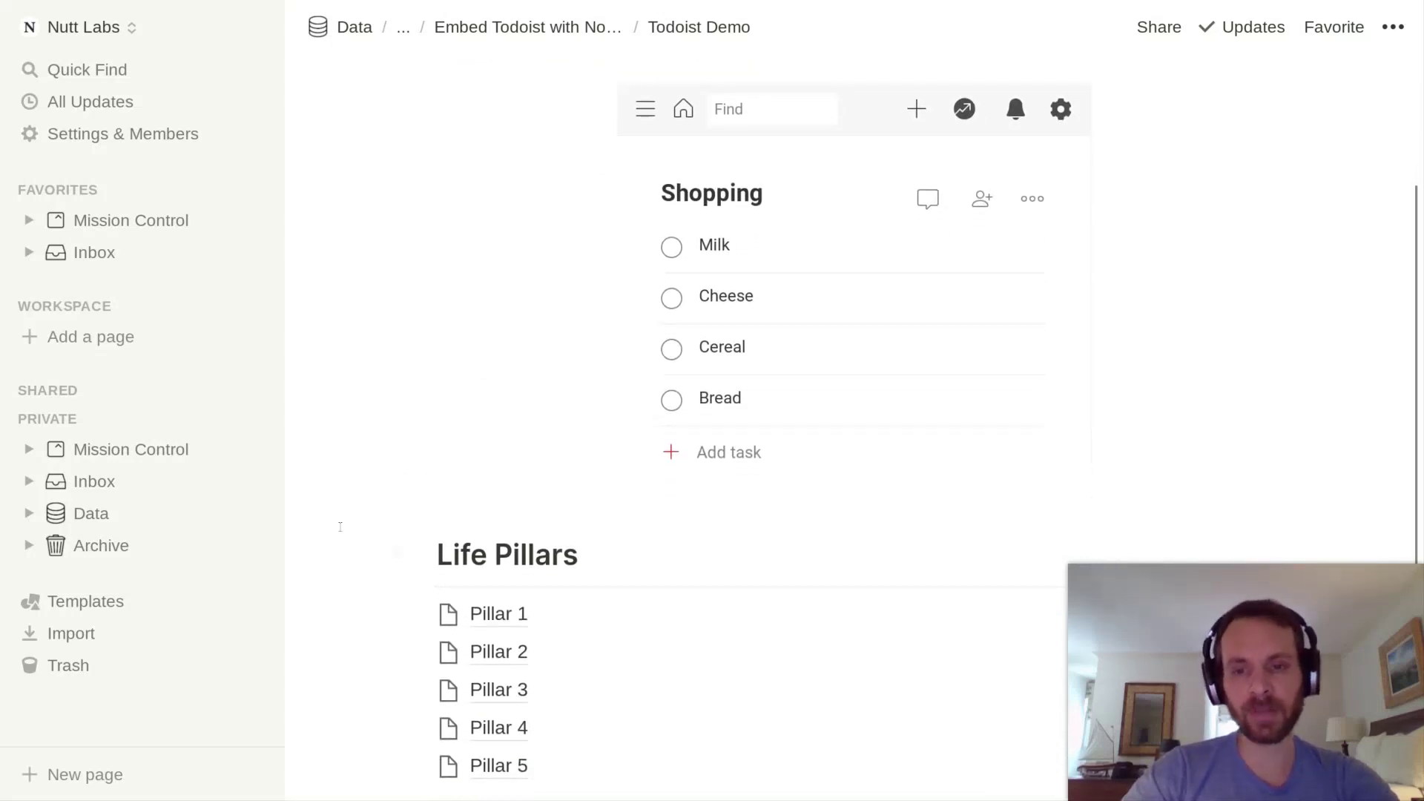
pyautogui.moveTo(334, 551); pyautogui.dragTo(497, 701)
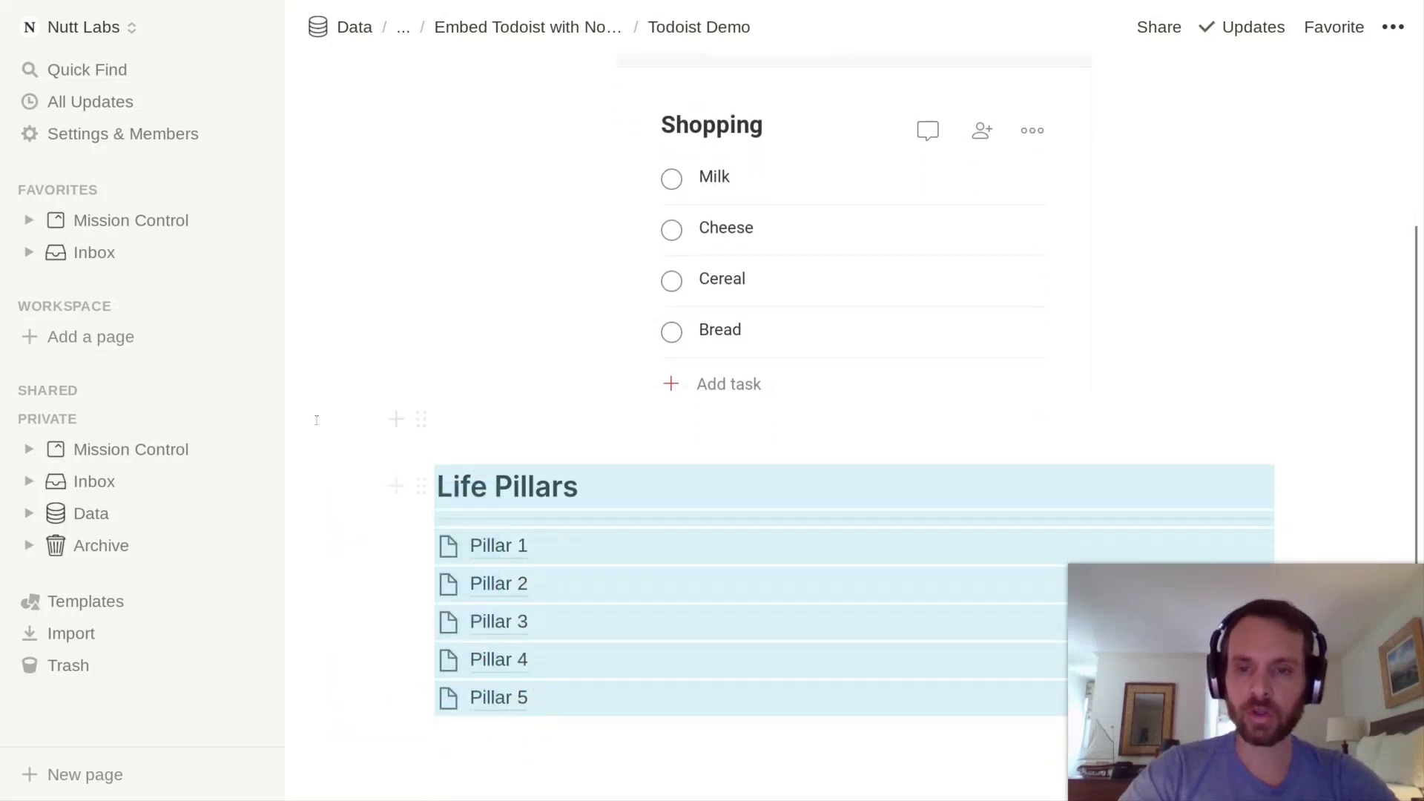
# Move Life Pillars into a column right of the Todoist embed and widen the embed's column
pyautogui.scroll(3, 316, 420)
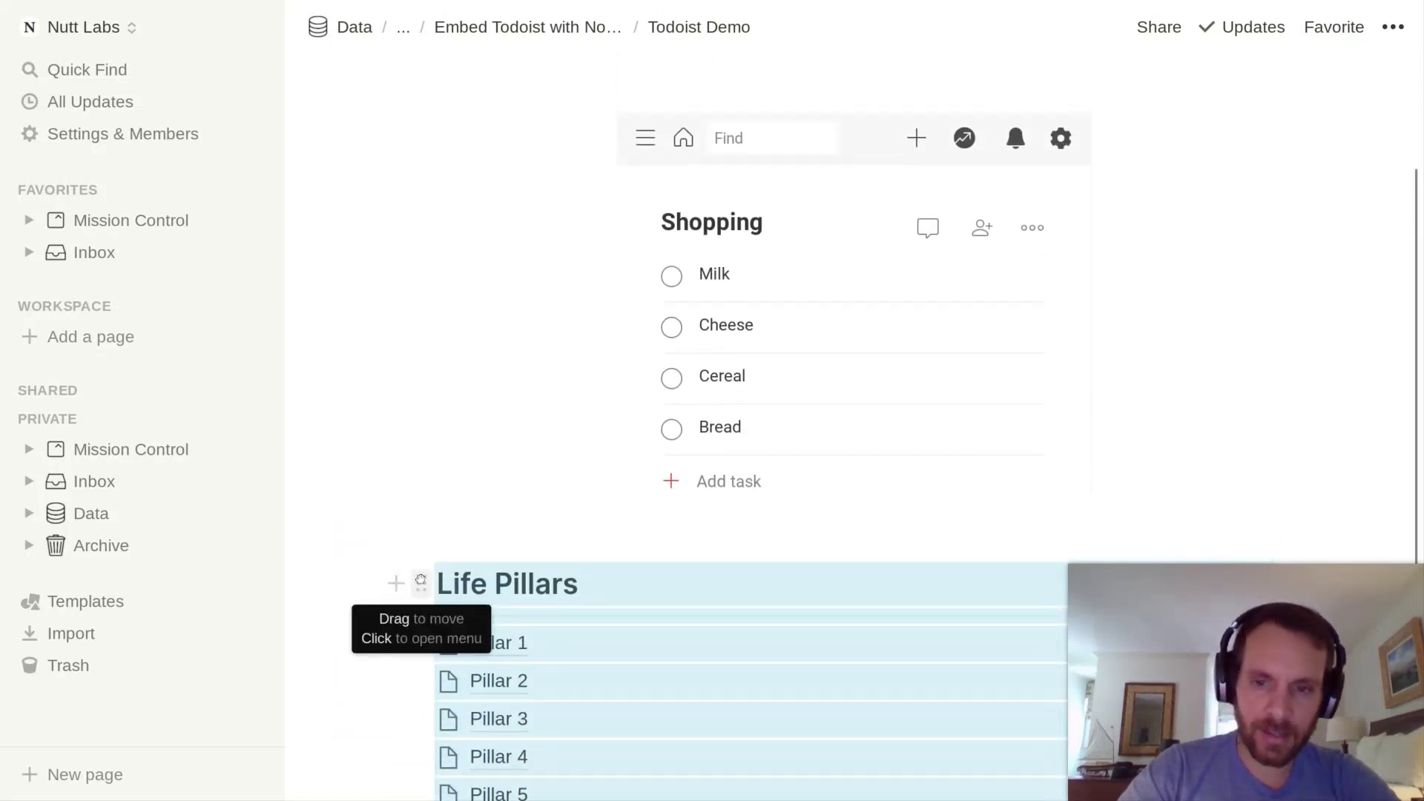
pyautogui.moveTo(421, 581); pyautogui.dragTo(1172, 256)
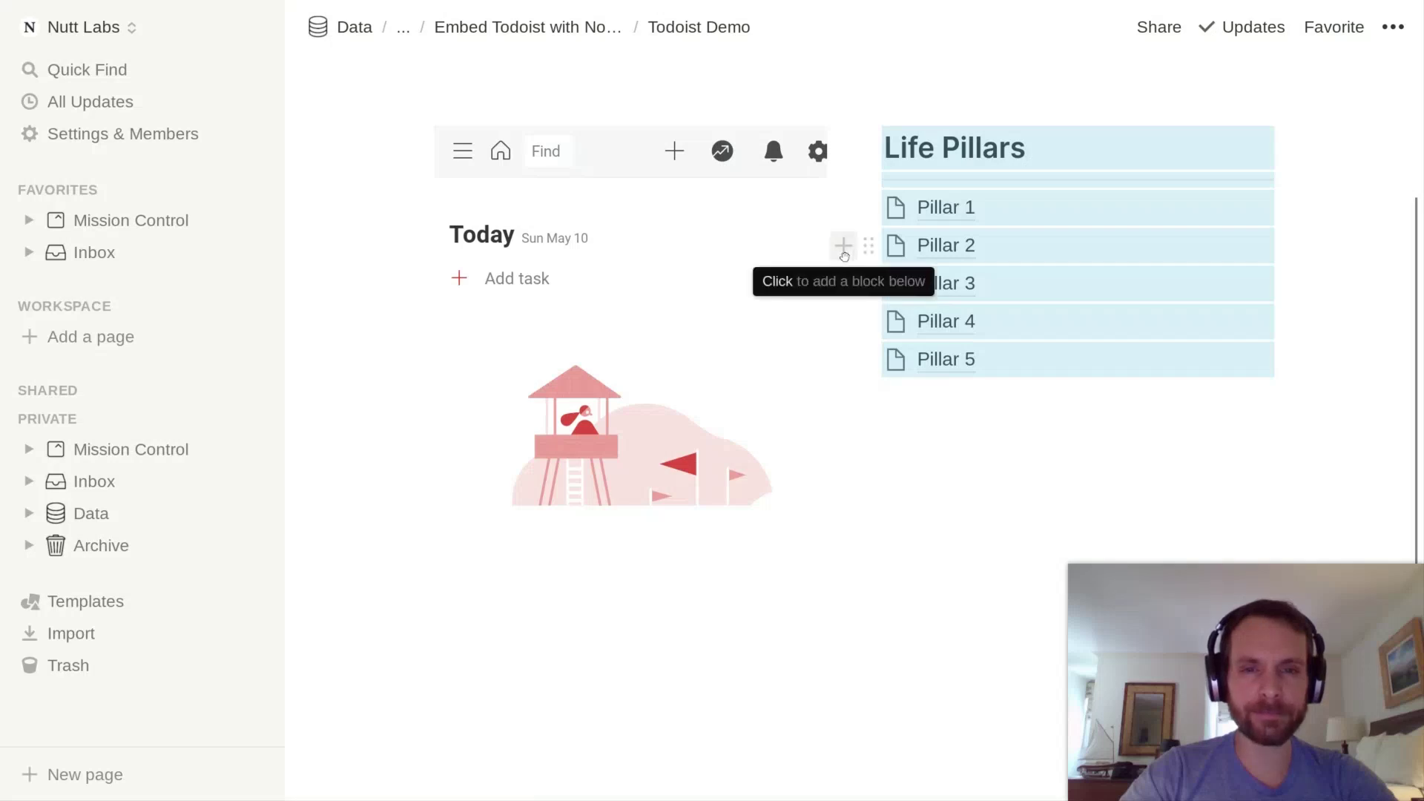
pyautogui.moveTo(845, 287); pyautogui.dragTo(933, 297)
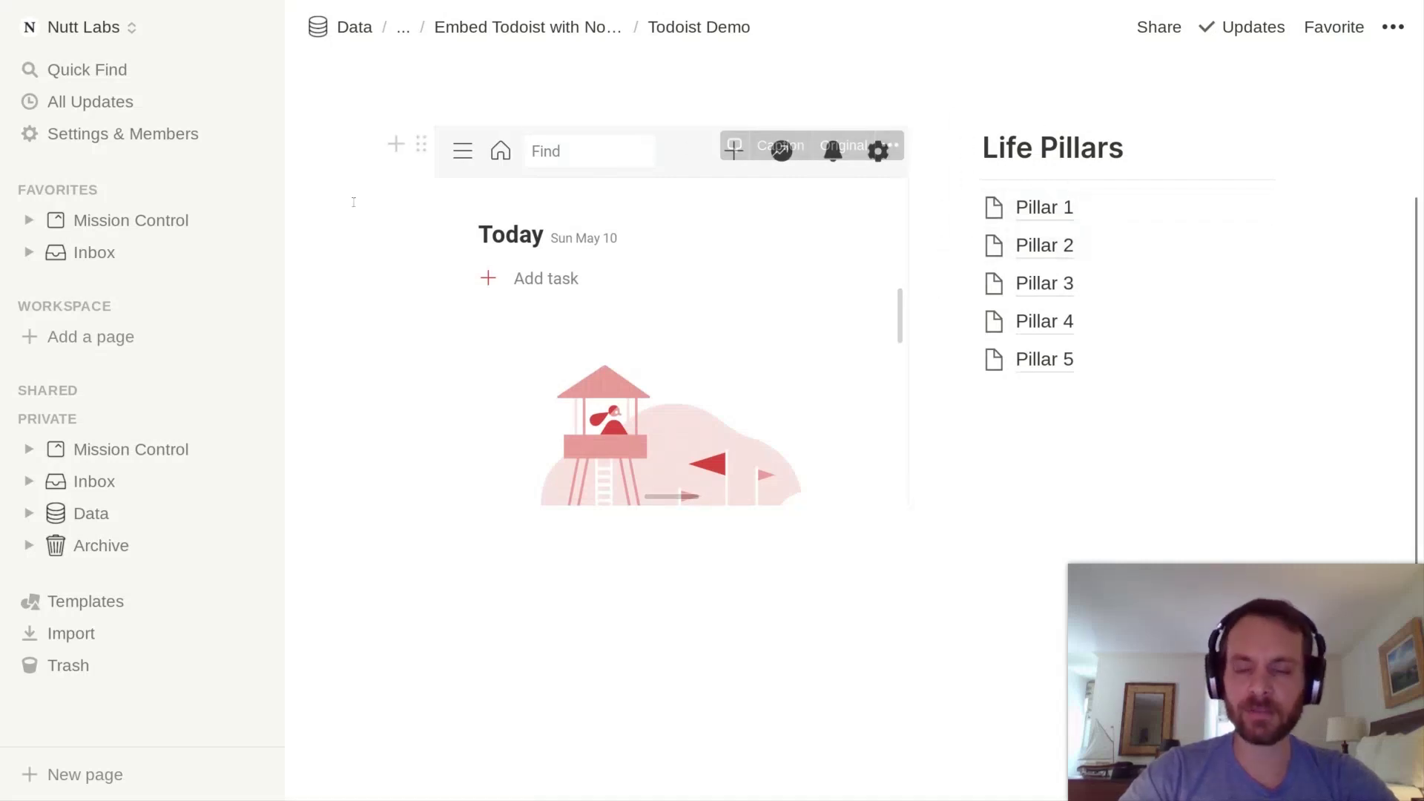
pyautogui.scroll(3, 354, 202)
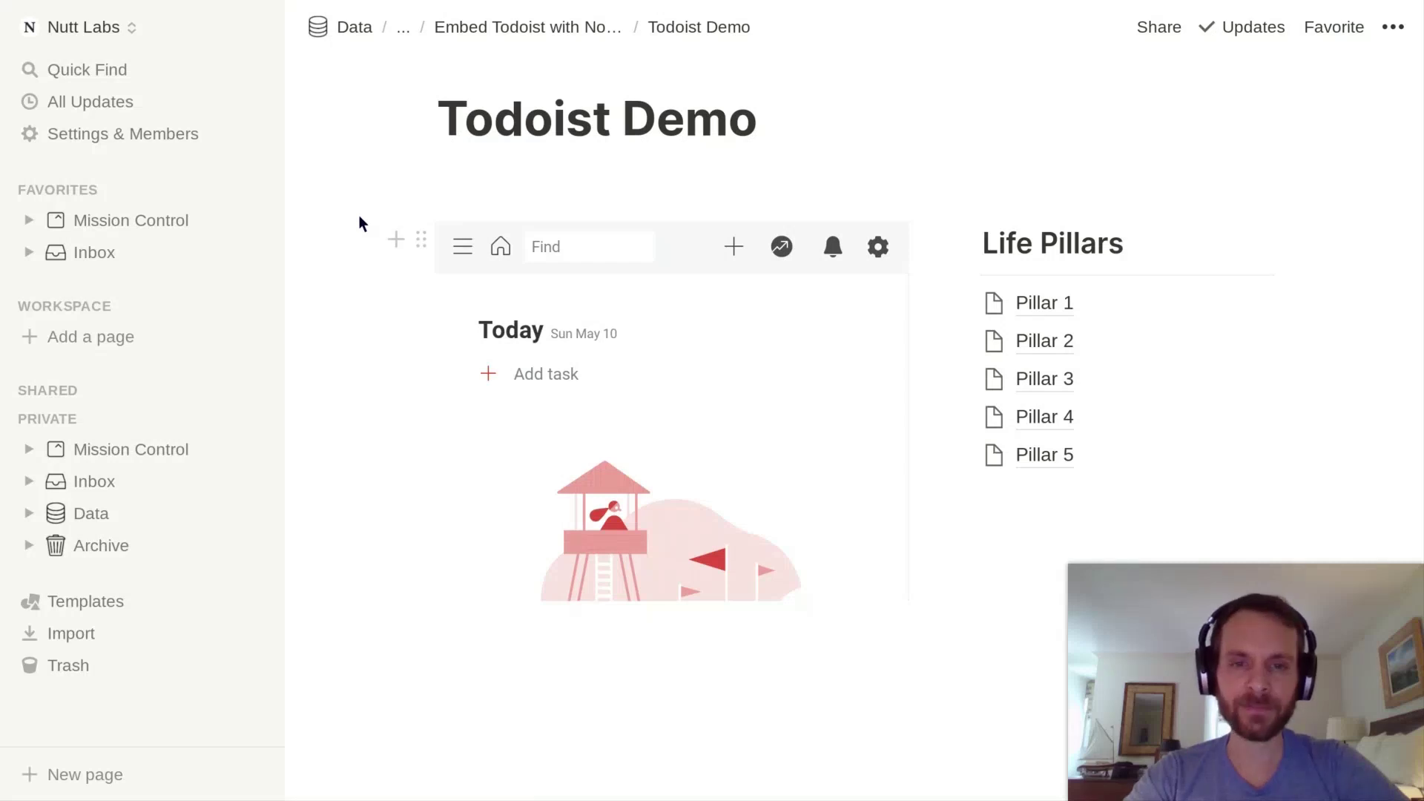
# Pick the Shopping project from the embedded Todoist's menu to list its four tasks
pyautogui.click(463, 249)
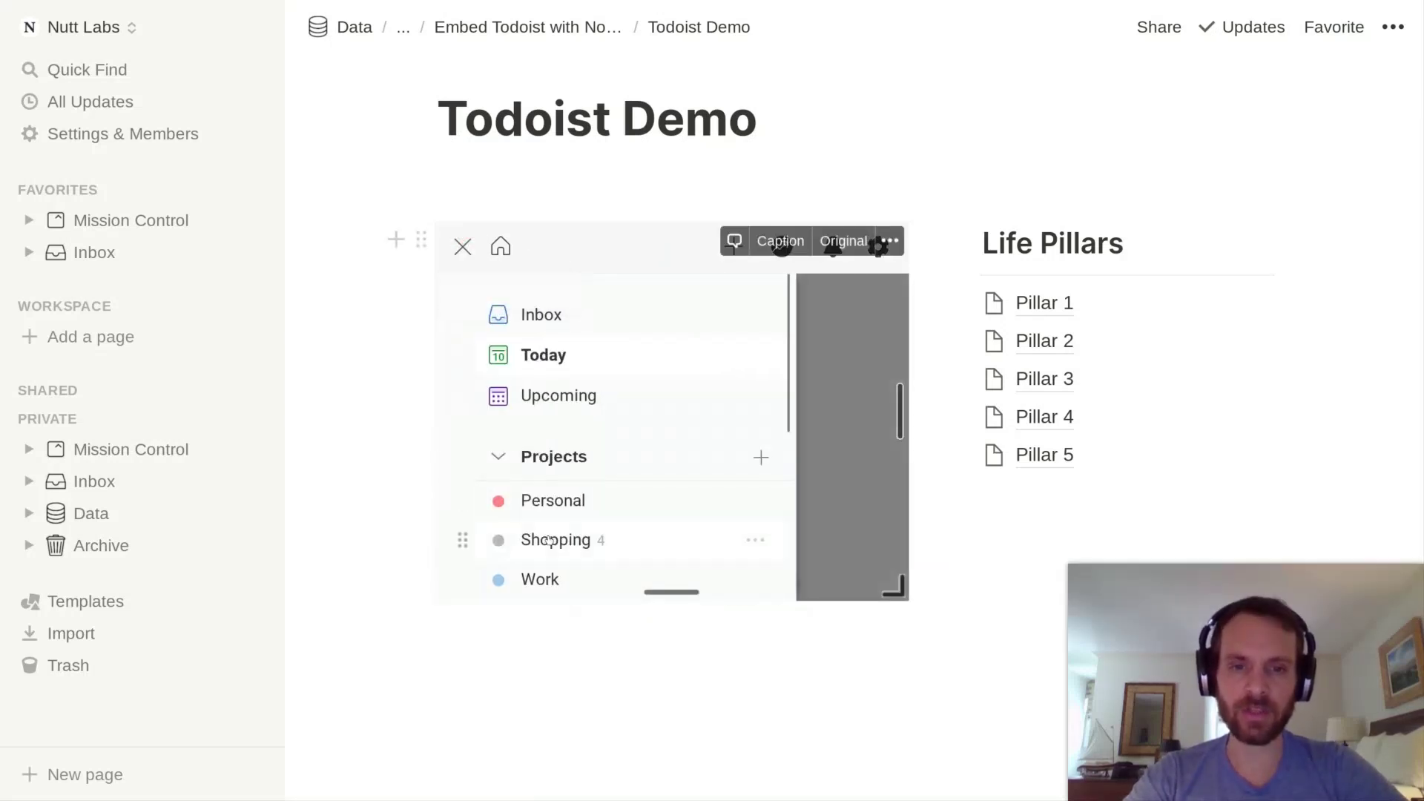
pyautogui.click(450, 540)
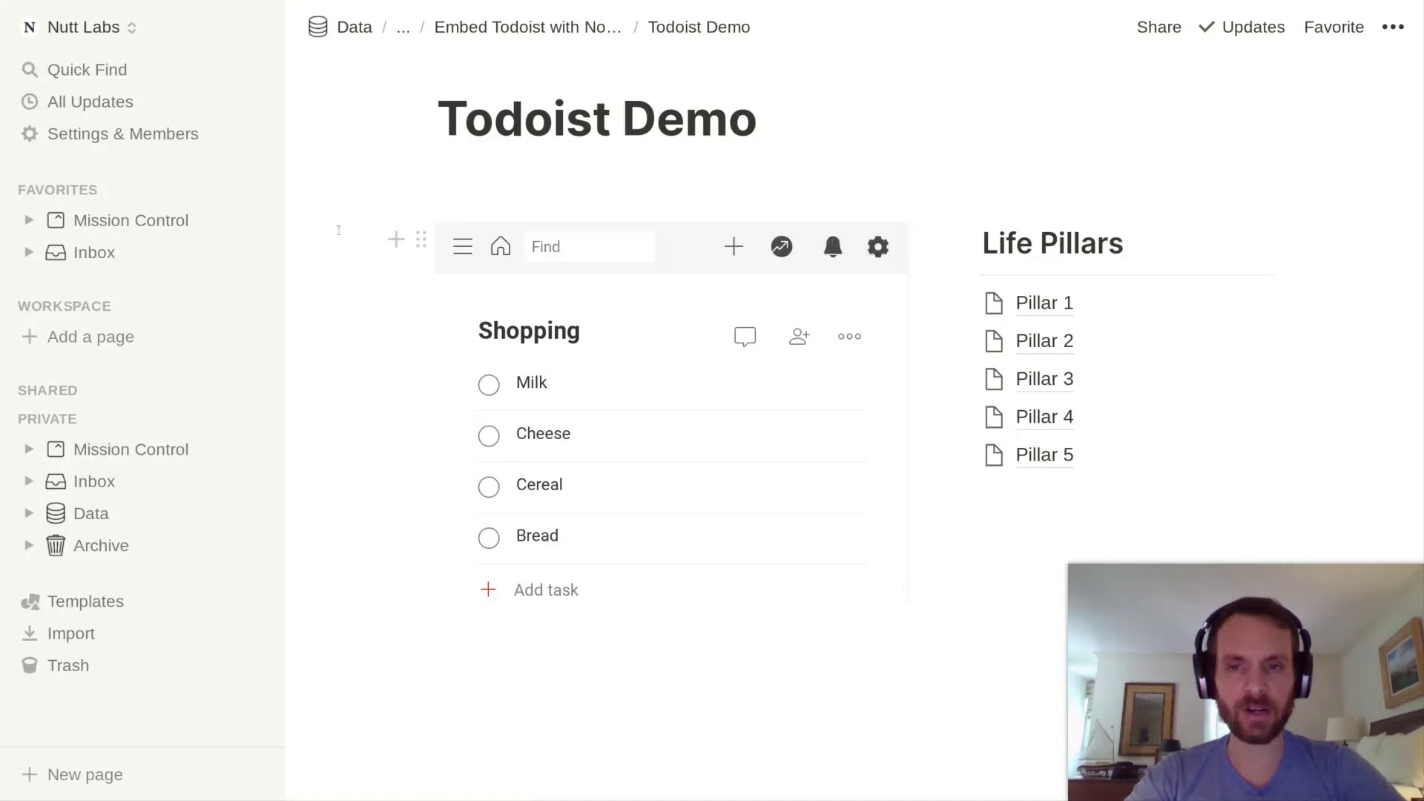